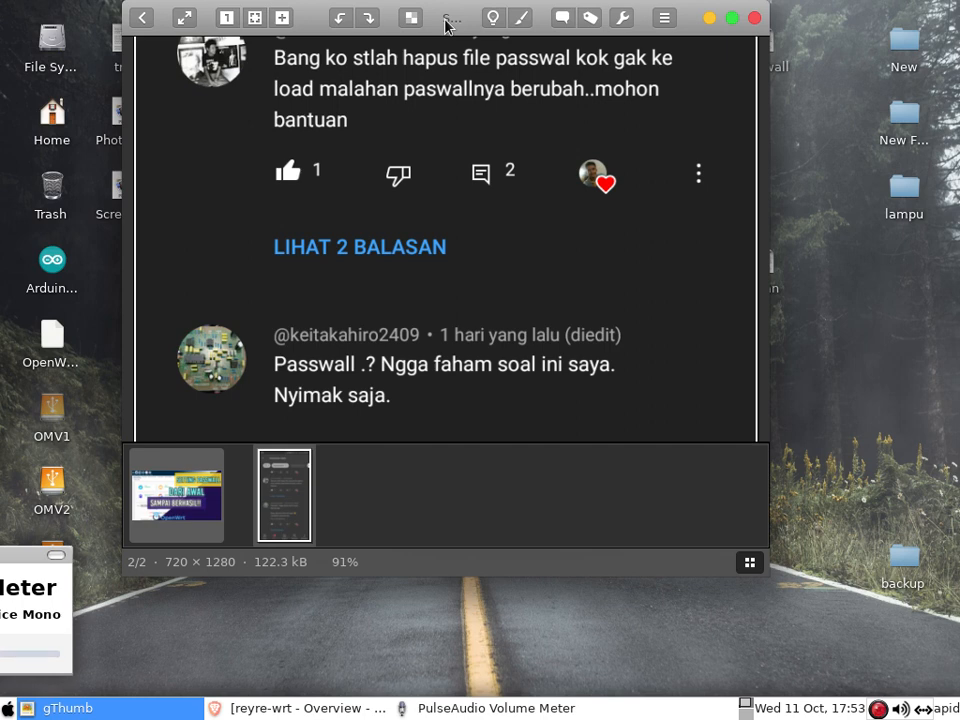
Step: Close the comment screenshot, switch to the router's admin page in Brave and open the PassWall basic settings
left_click(755, 20)
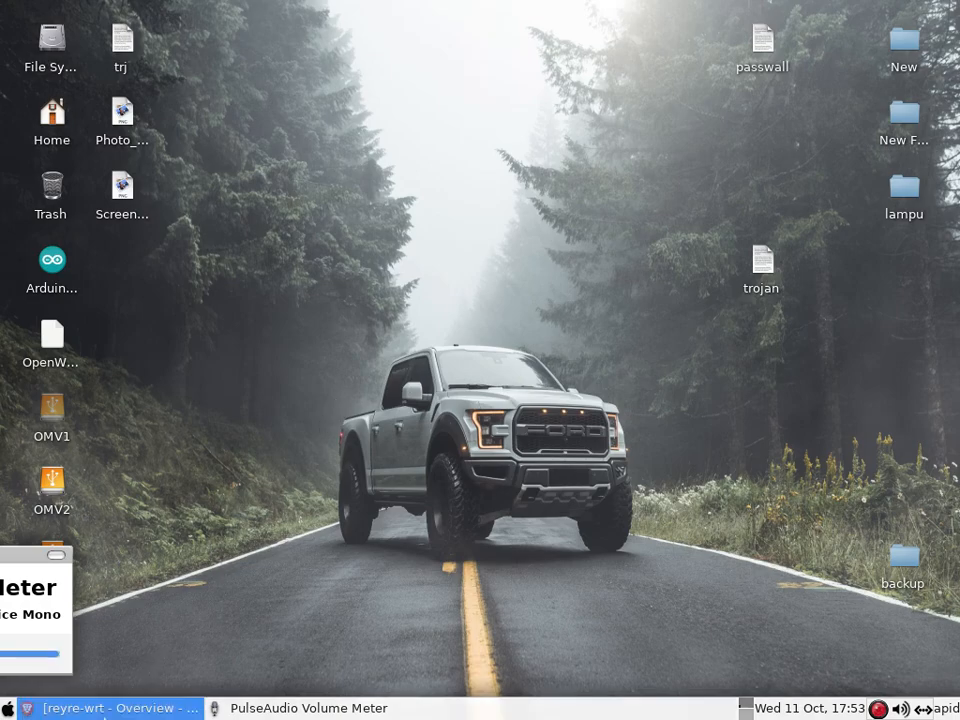
left_click(118, 710)
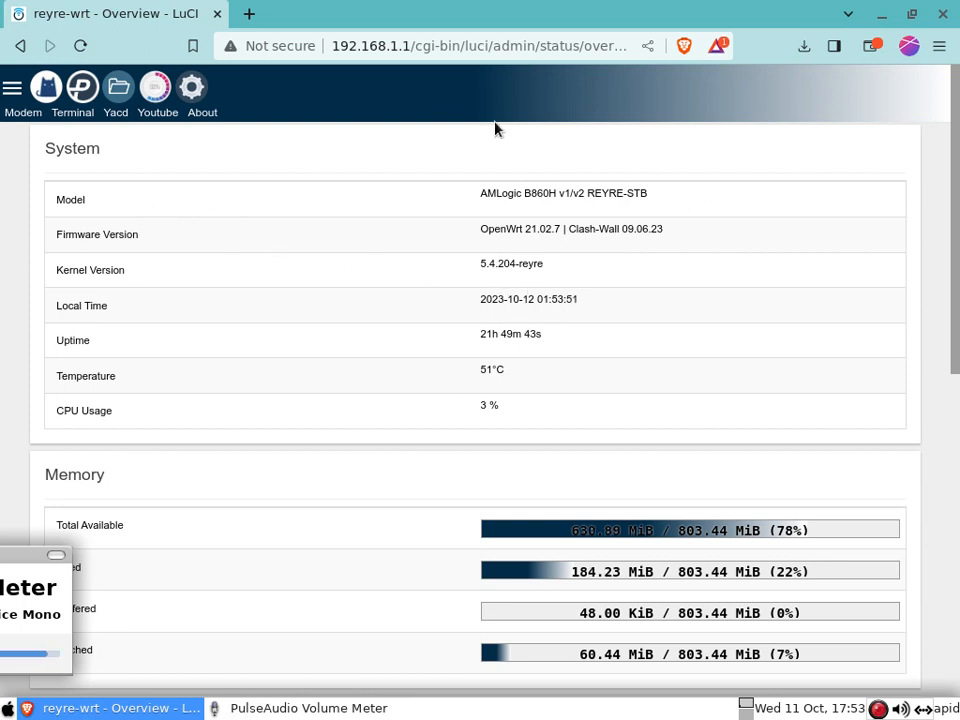
left_click(13, 88)
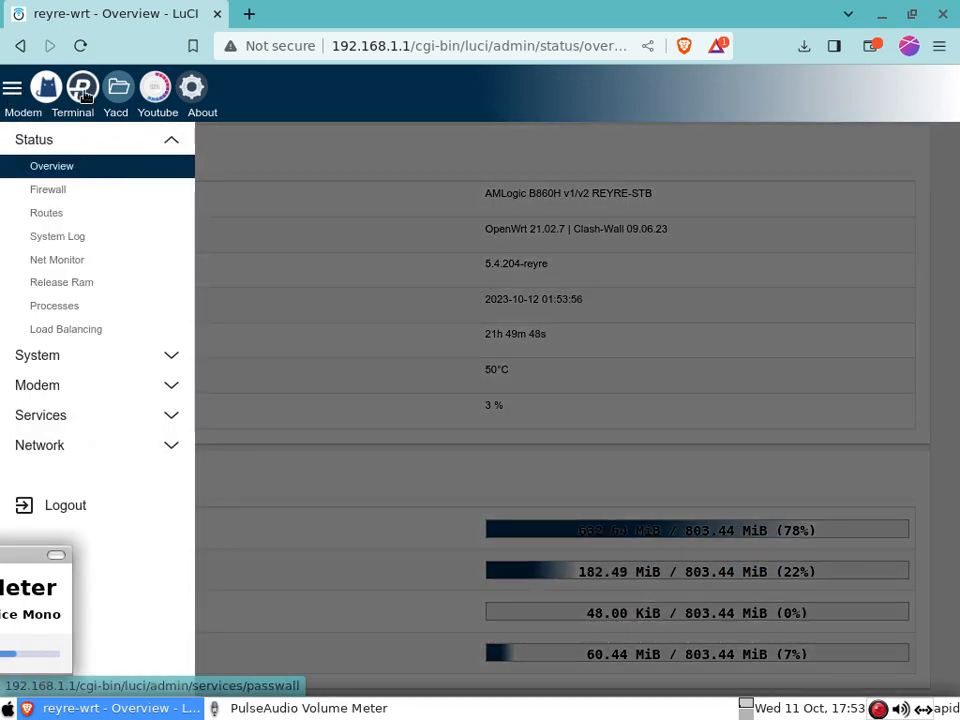
left_click(83, 92)
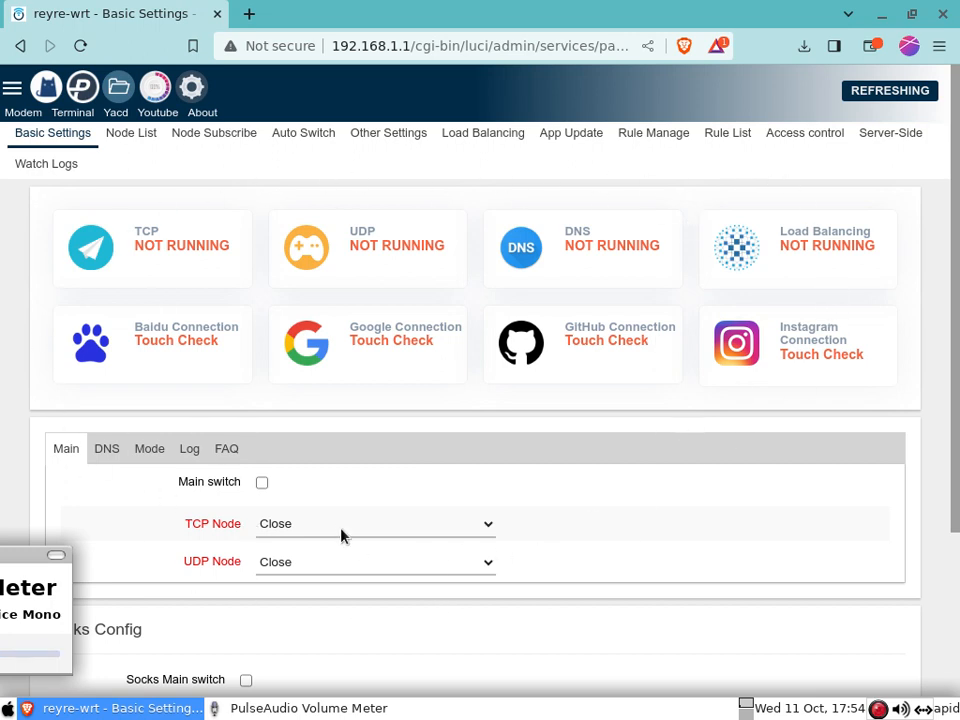
Step: Review PassWall's node list, Other Settings, and the Main and Mode sections of Basic Settings
left_click(139, 135)
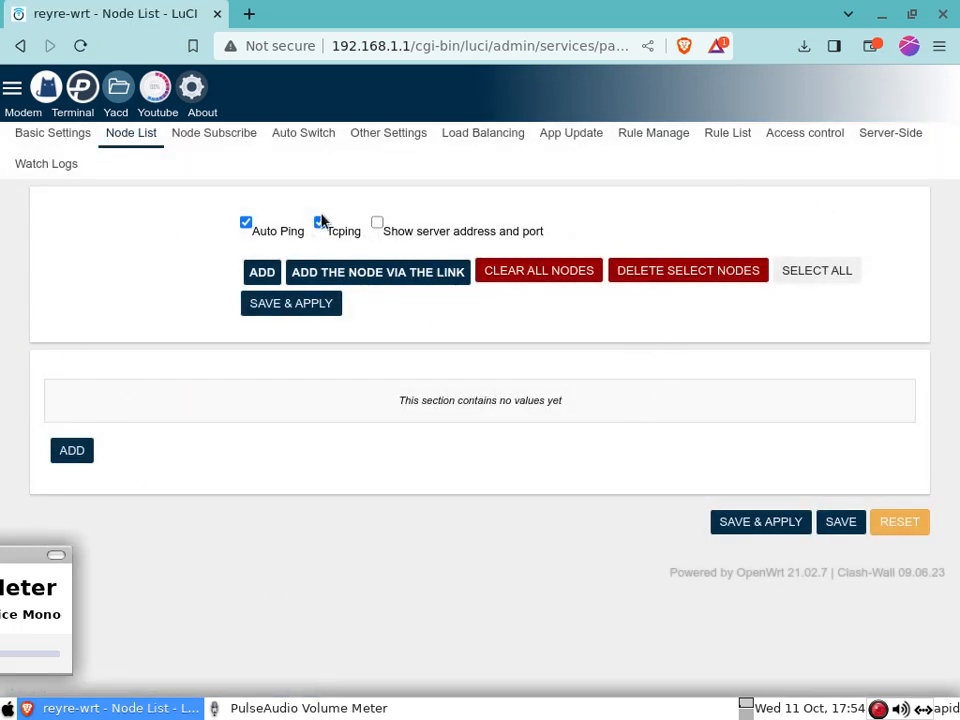
left_click(390, 136)
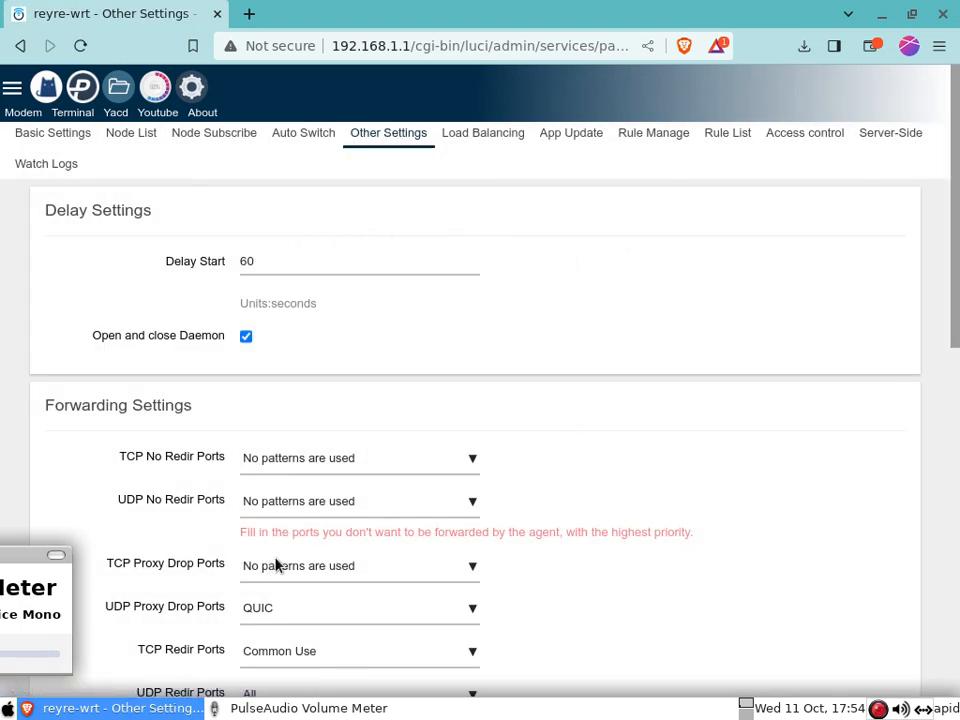
left_click(60, 144)
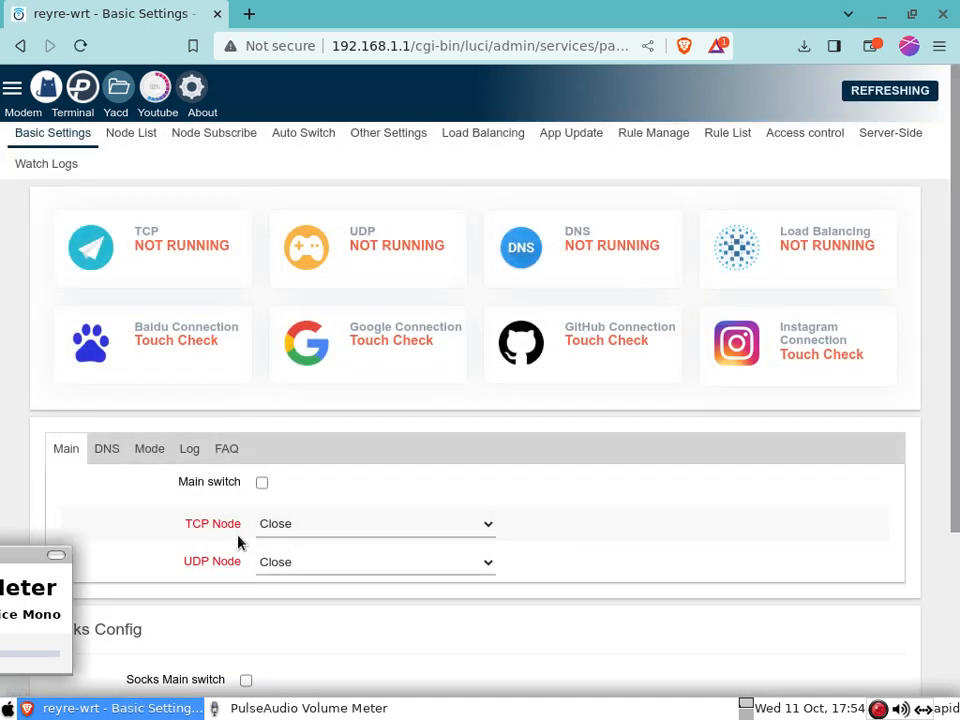
left_click(145, 456)
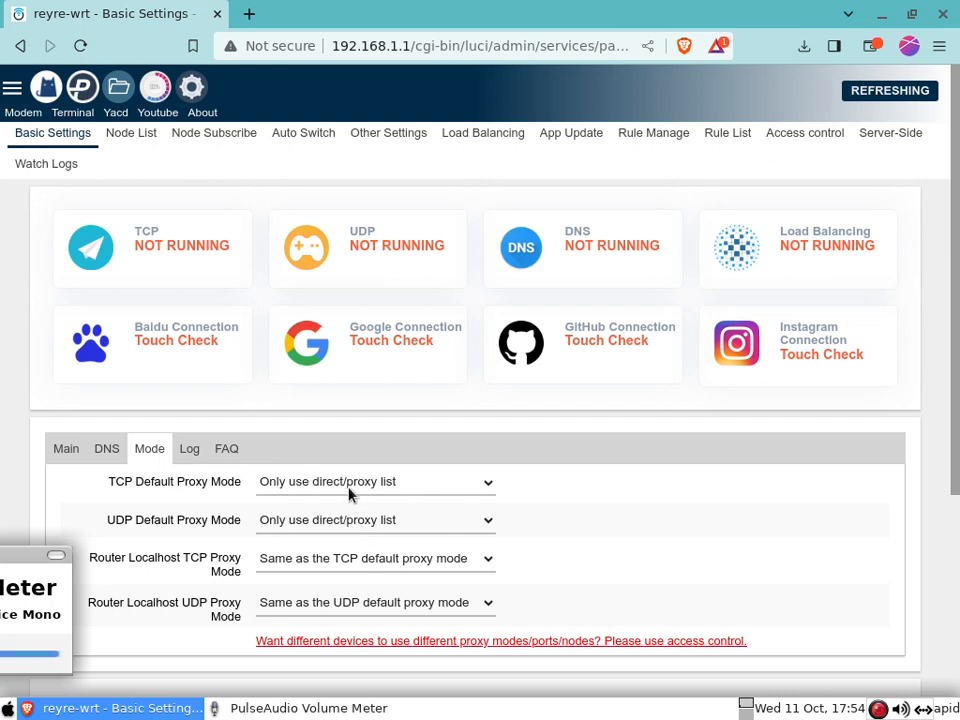
left_click(58, 452)
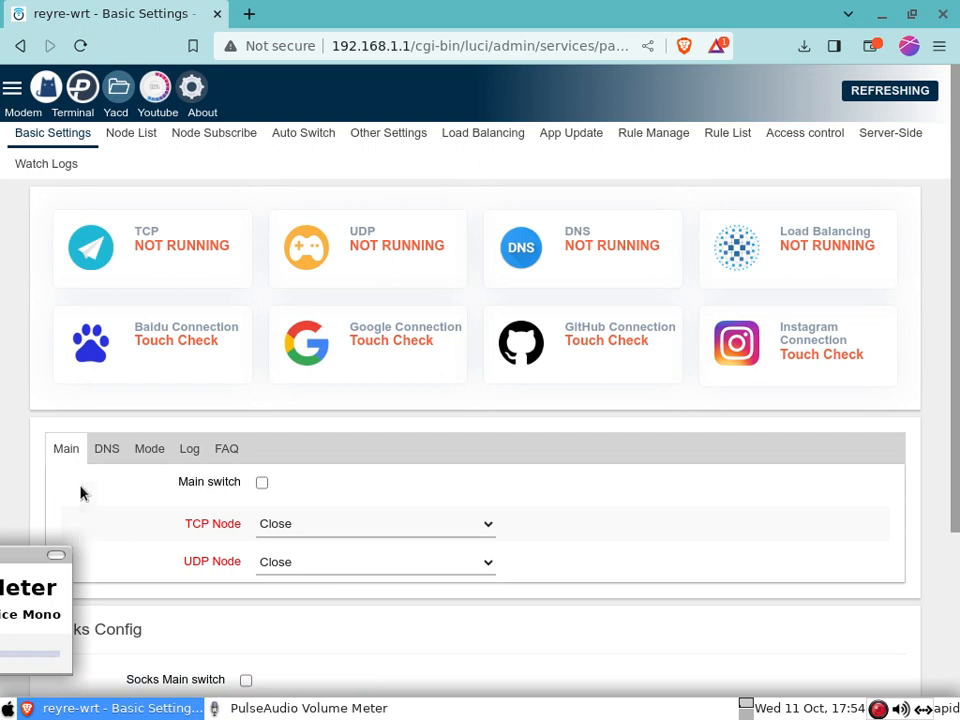
left_click(134, 138)
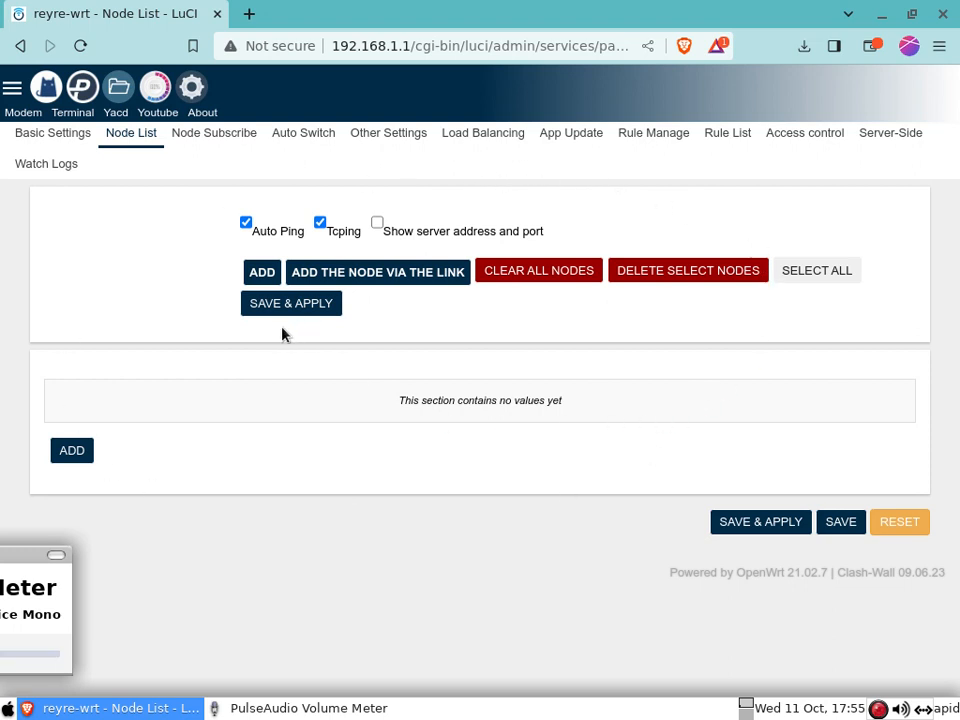
Step: Open the etc/config folder in the router's file manager and locate the passwall file
left_click(119, 88)
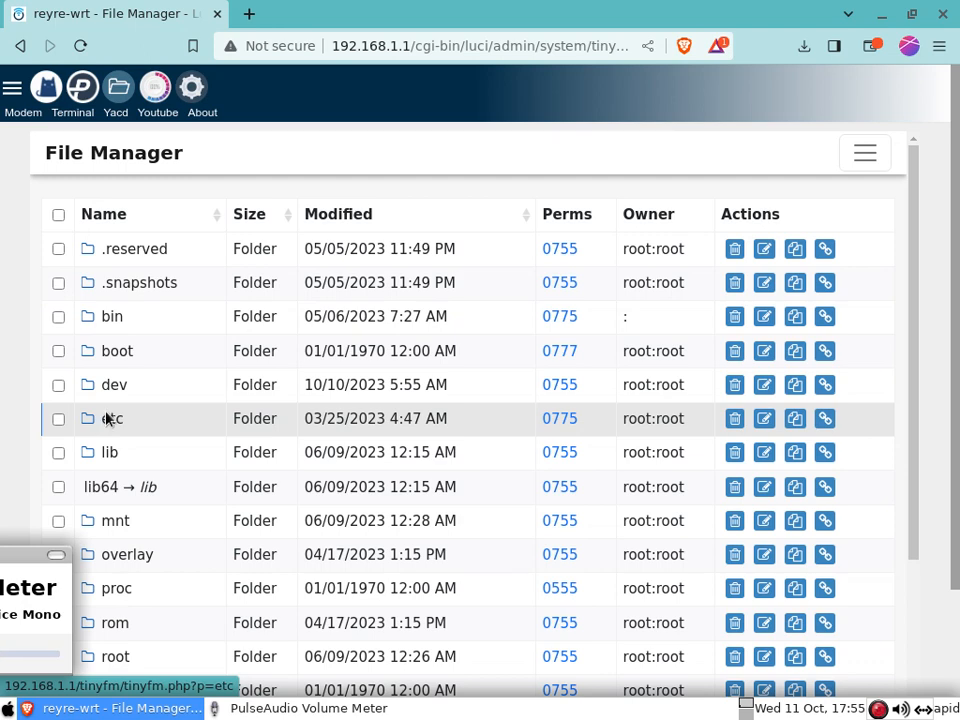
left_click(108, 418)
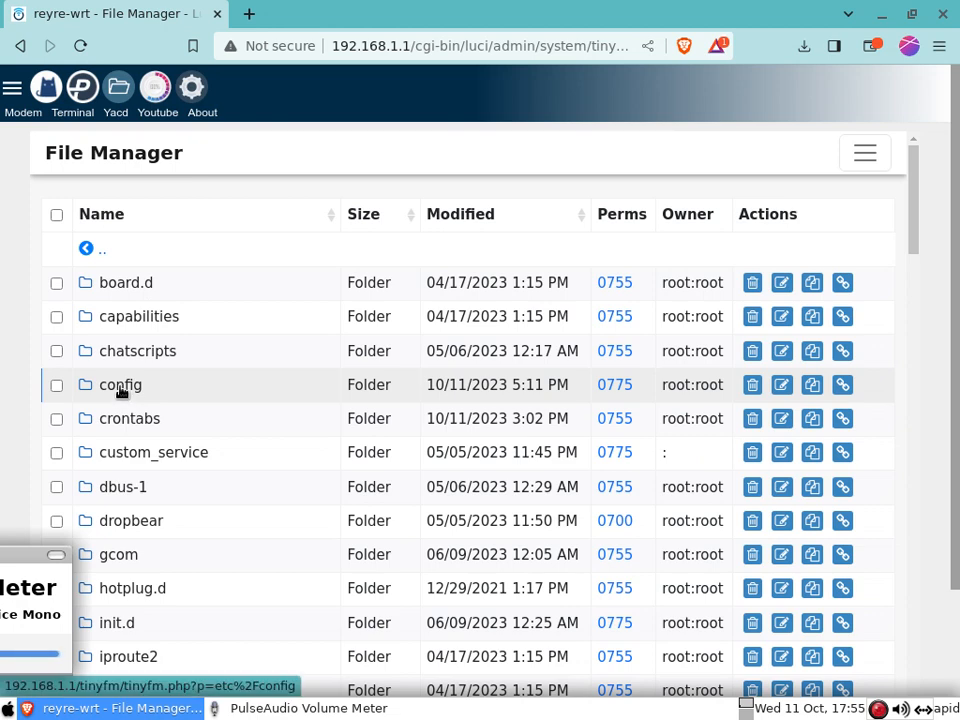
left_click(120, 386)
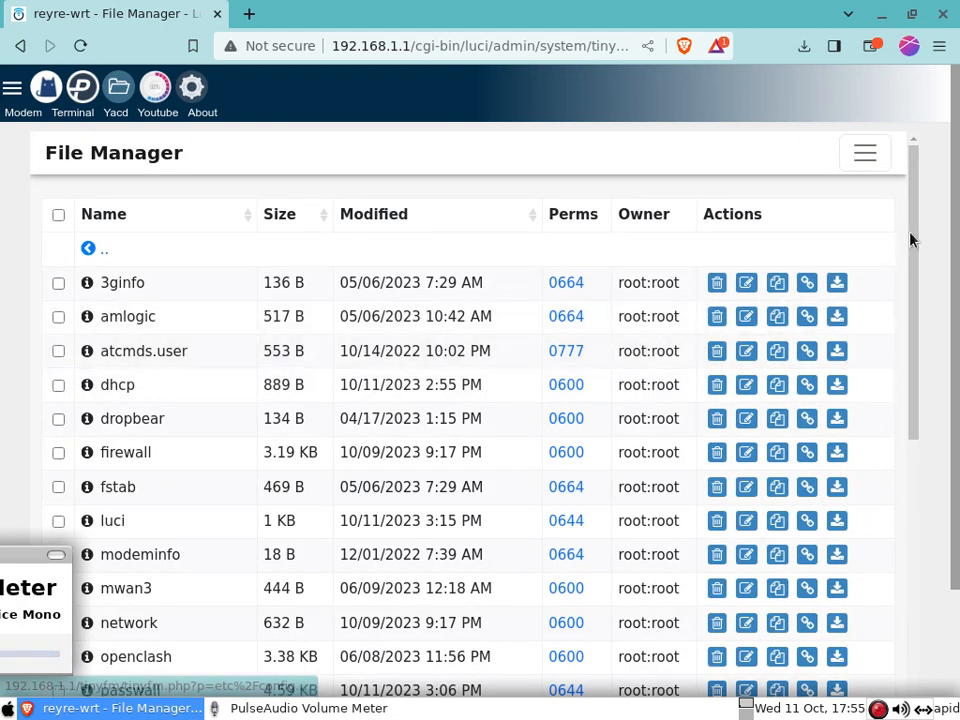
left_click_drag(913, 233, 924, 349)
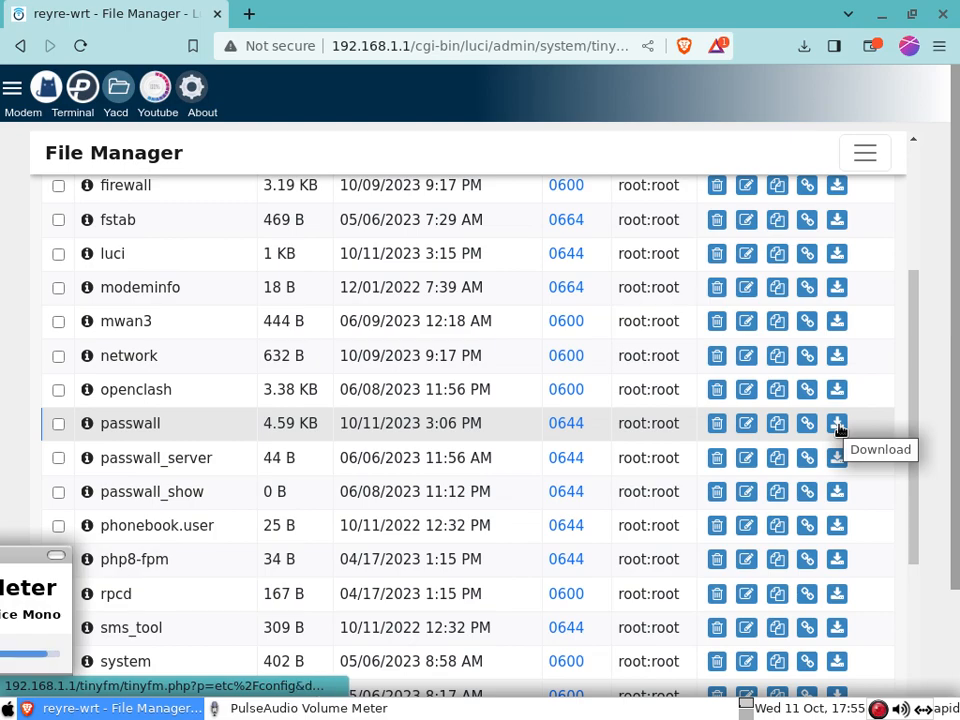
left_click(882, 14)
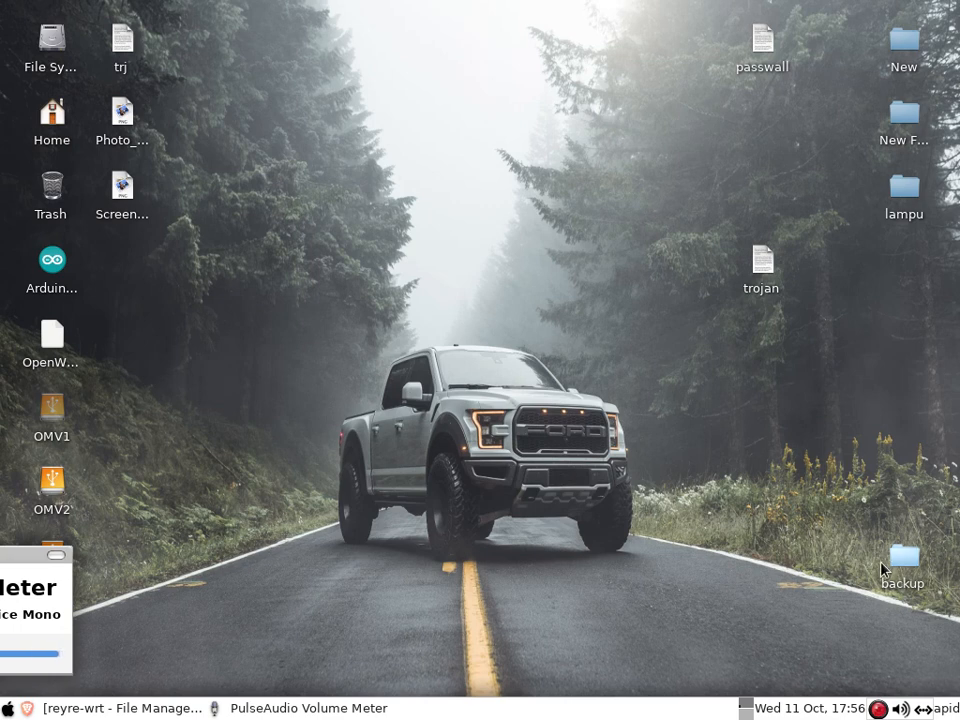
left_click(9, 708)
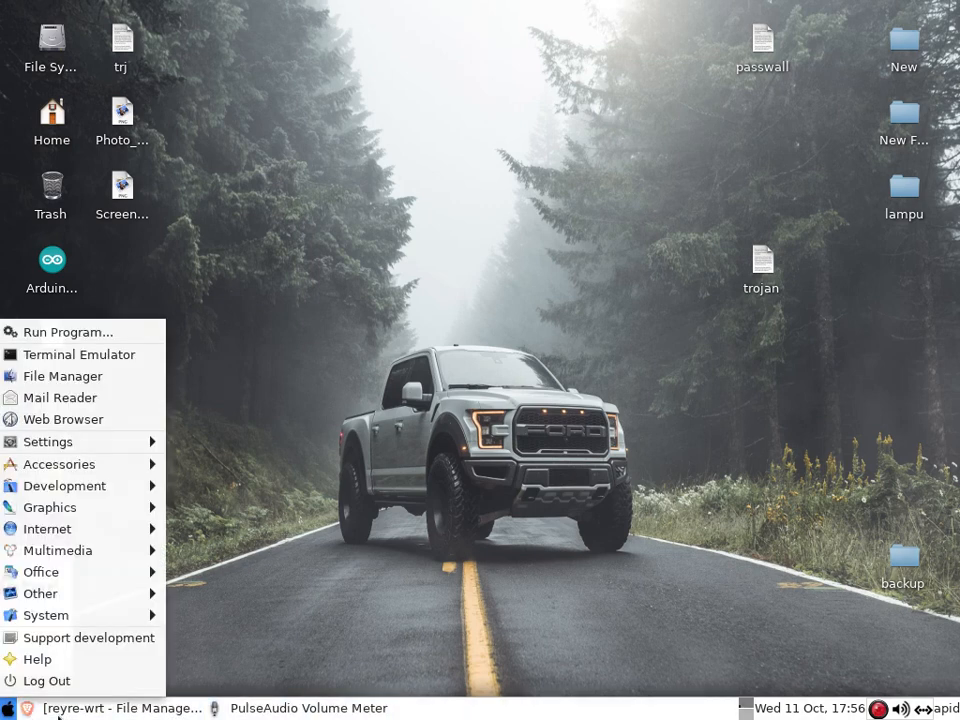
left_click(58, 716)
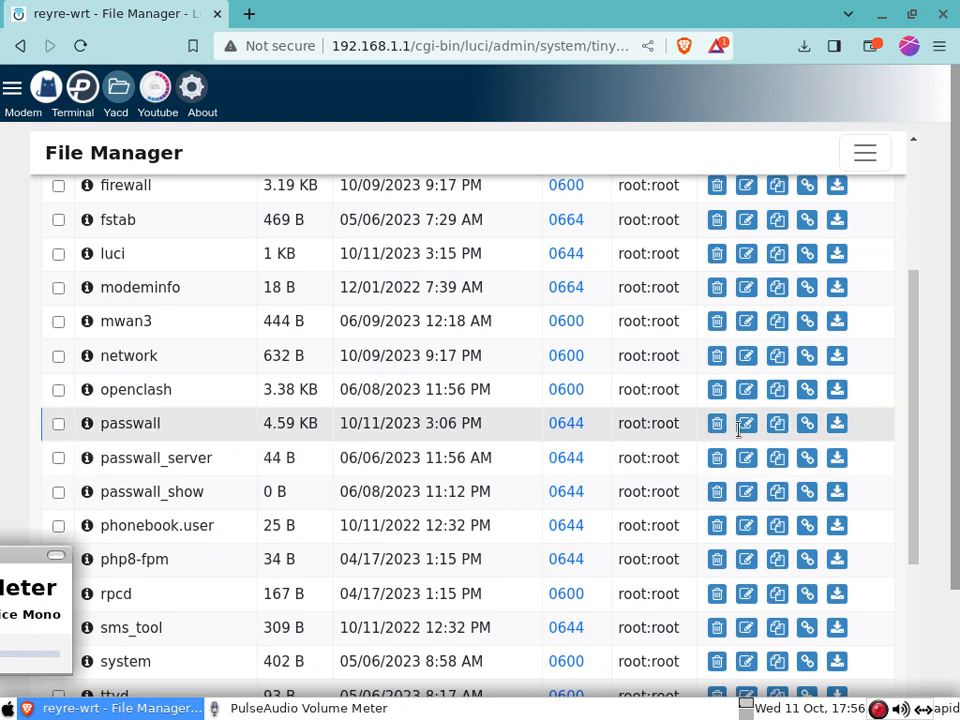
Step: Download the router's passwall config file and save it as passwall in the Desktop's backup folder
left_click(837, 424)
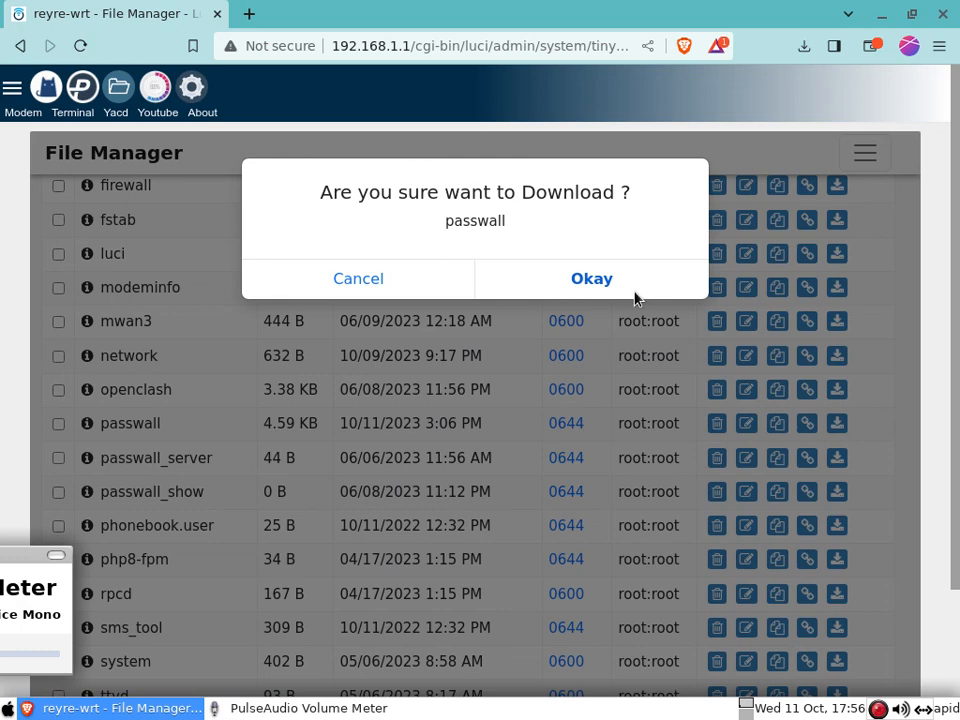
left_click(600, 280)
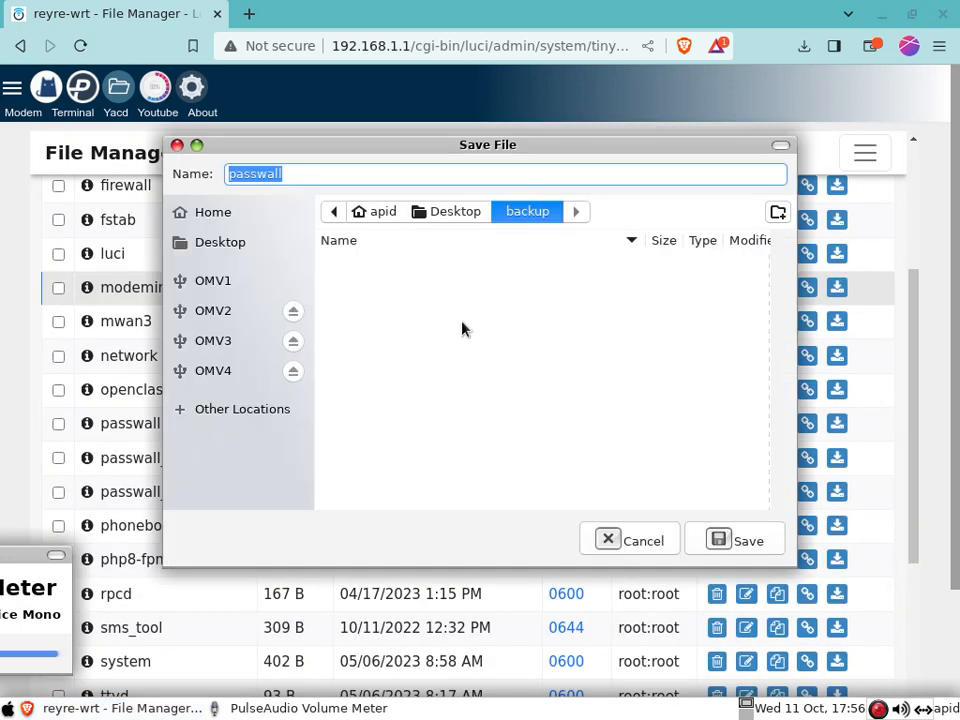
left_click(455, 216)
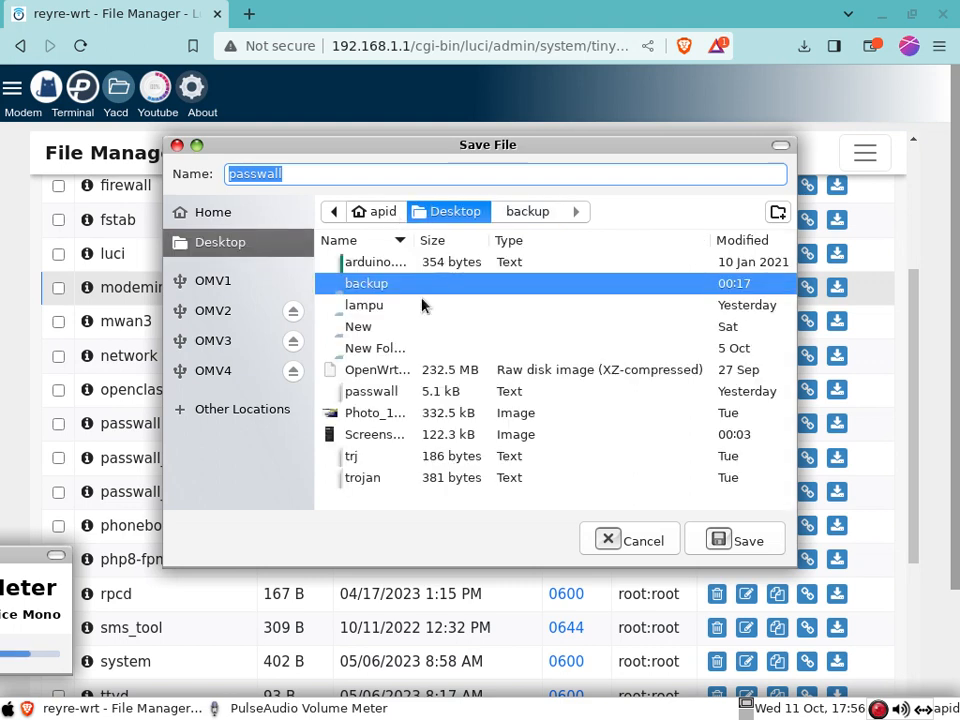
double_click(354, 287)
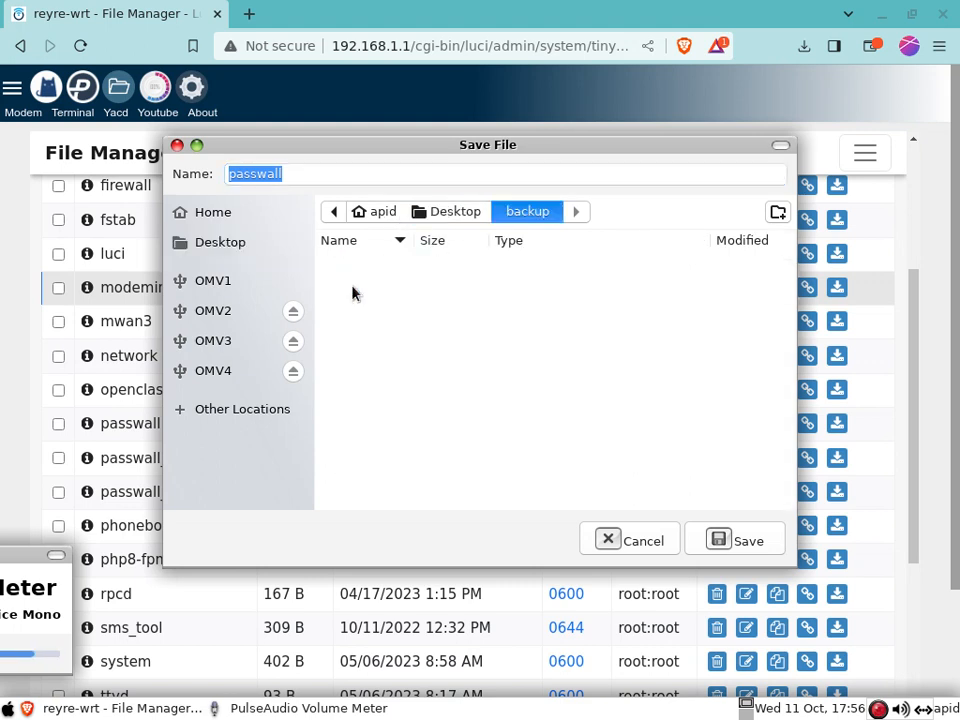
left_click(748, 553)
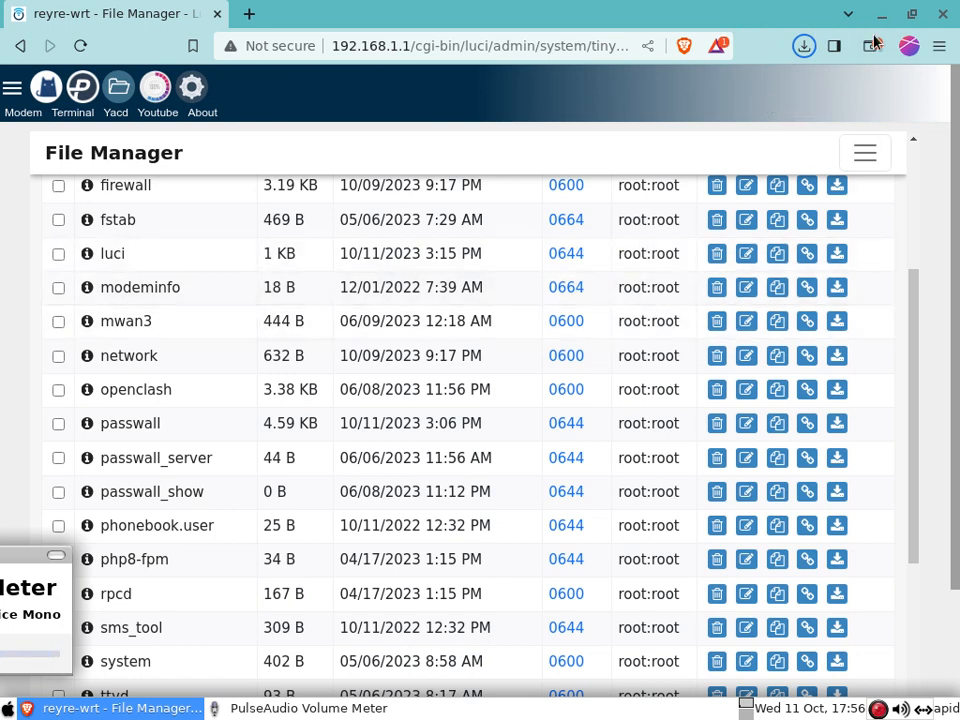
Step: Check the browser's download list and the Desktop's backup folder for the saved passwall file
left_click(803, 45)
mouse_move(729, 90)
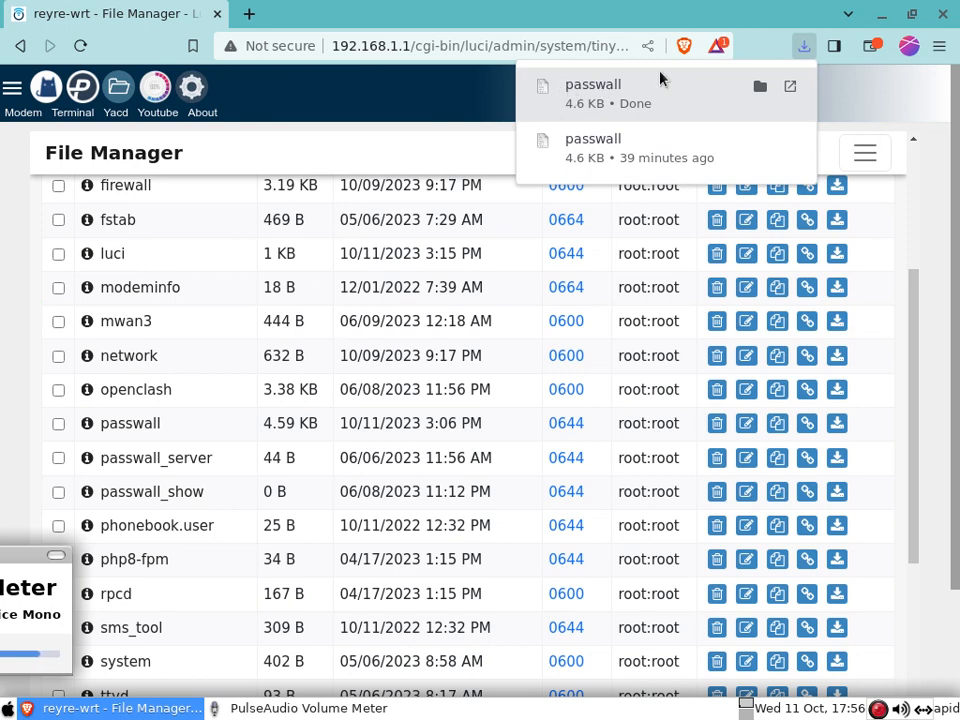
left_click(882, 14)
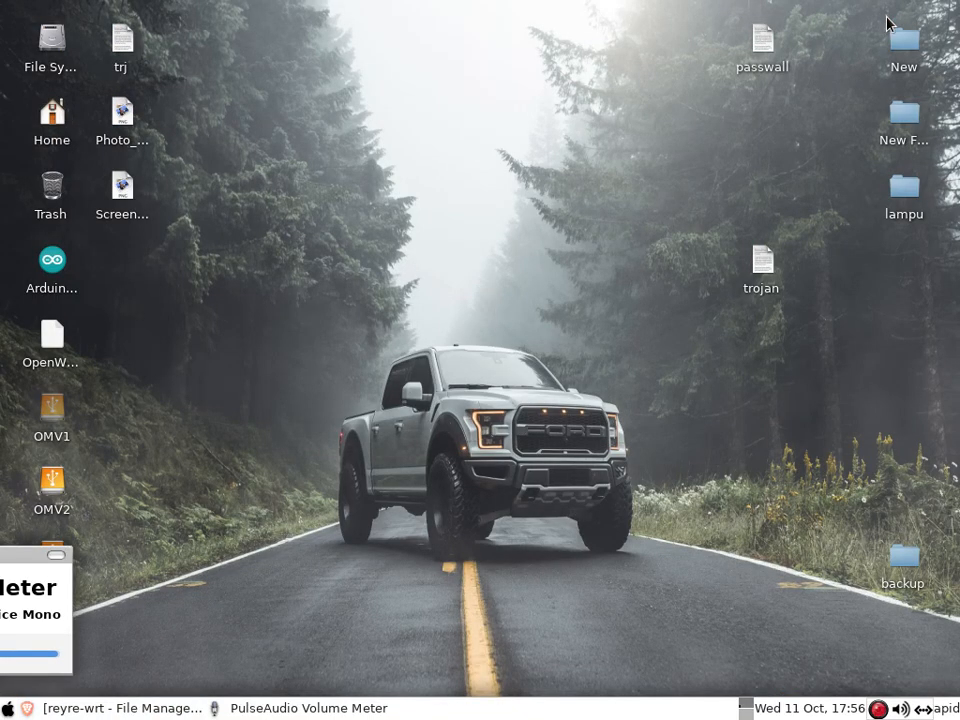
double_click(908, 562)
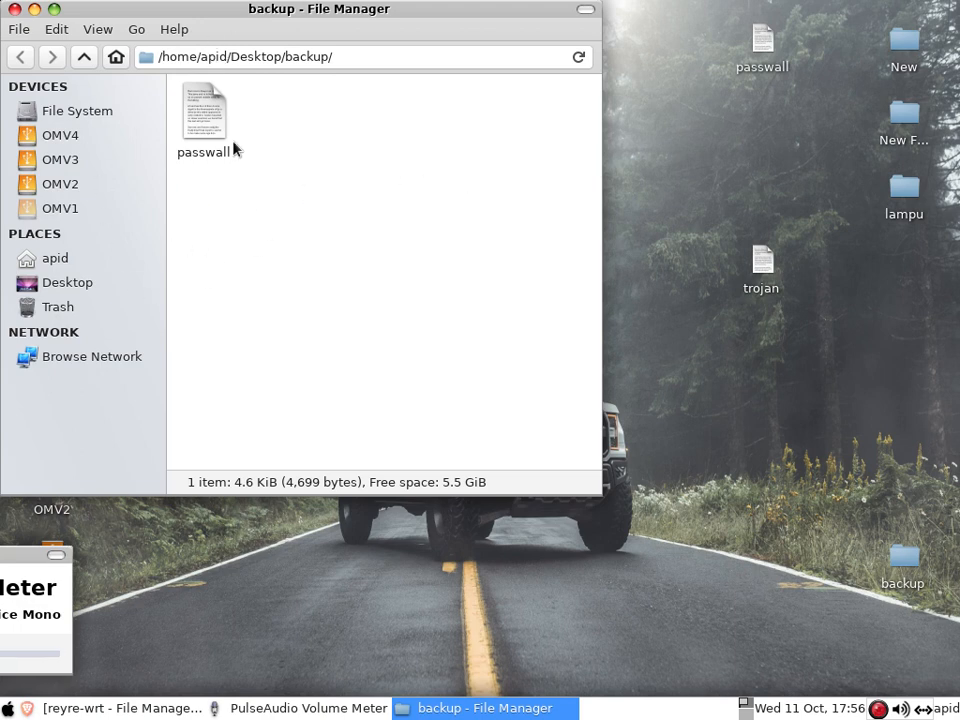
left_click(15, 10)
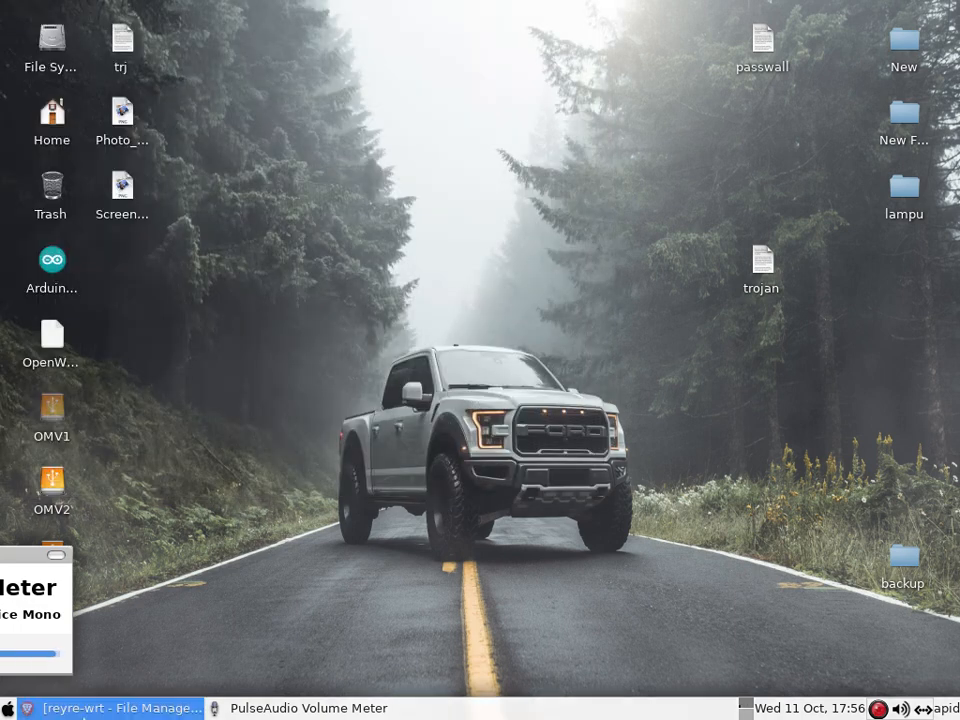
Step: Return to the router's file manager in Brave and delete the passwall file from etc/config
left_click(110, 716)
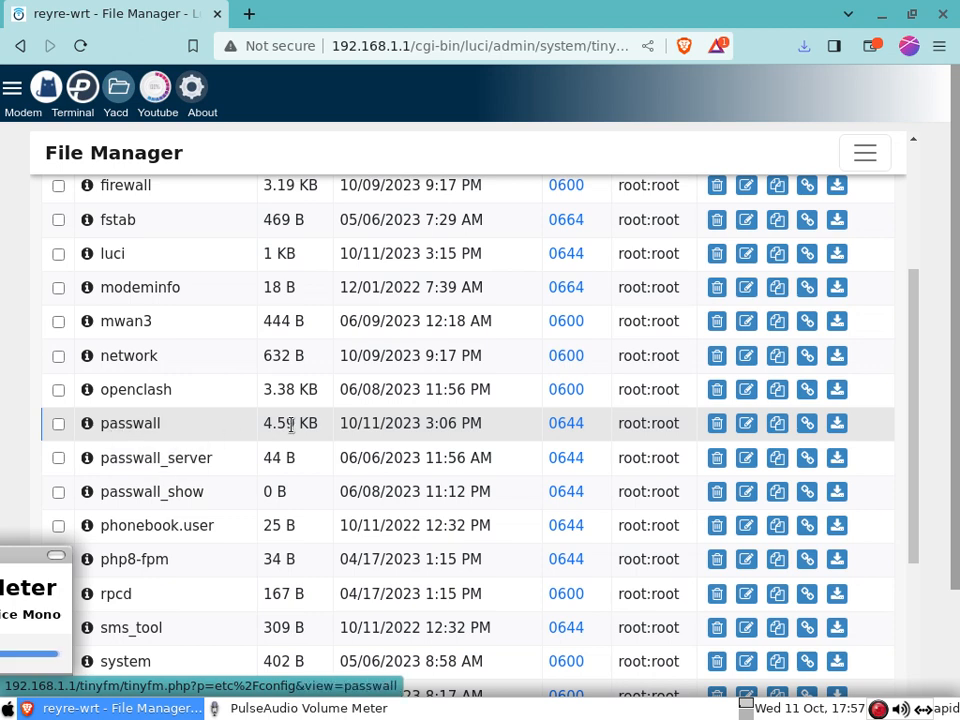
left_click(717, 424)
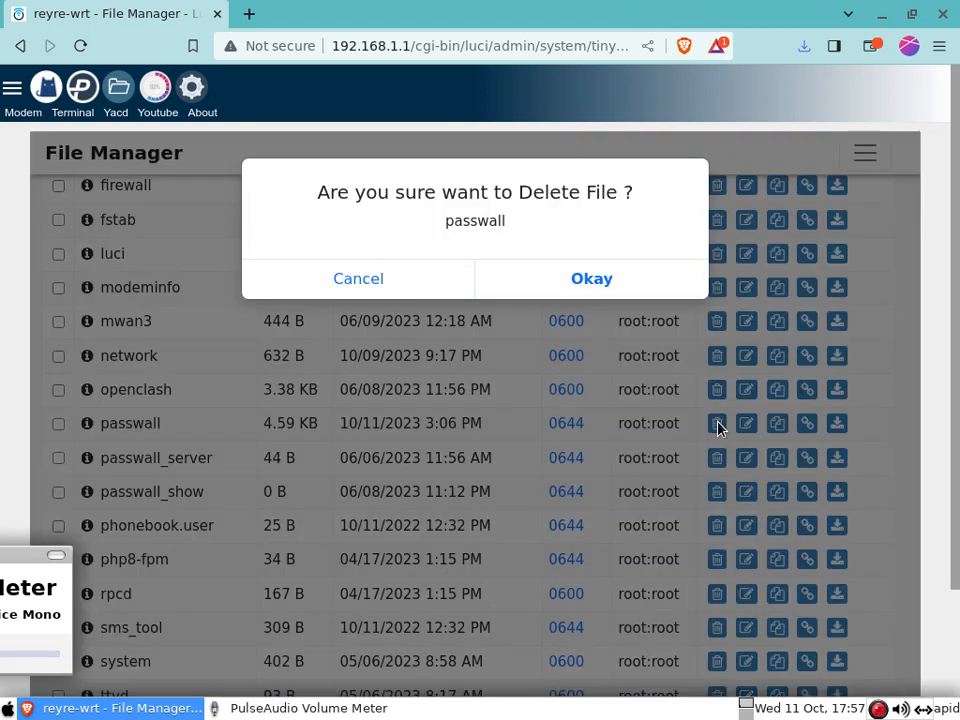
left_click(592, 280)
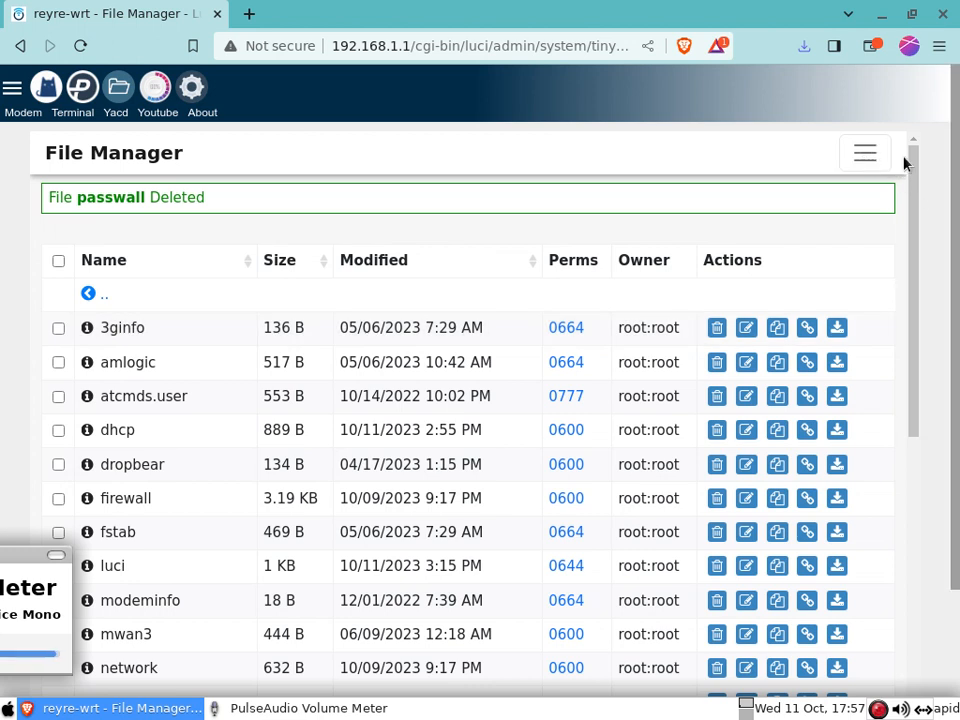
Step: Upload the passwall file from the Desktop to the router's etc/config folder
left_click(865, 158)
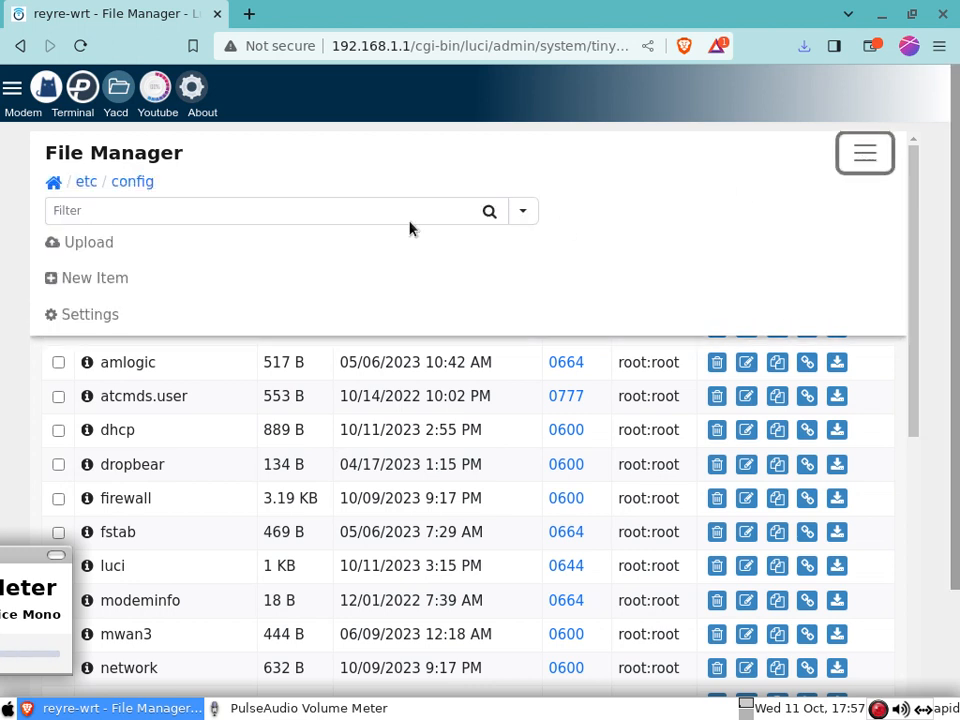
left_click(80, 247)
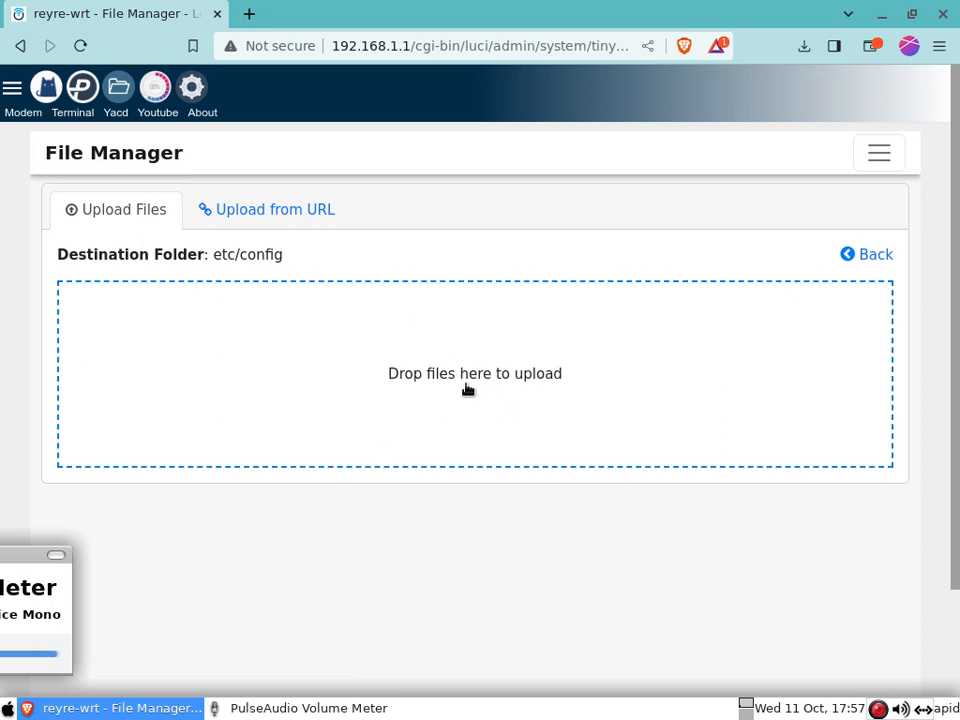
left_click(466, 388)
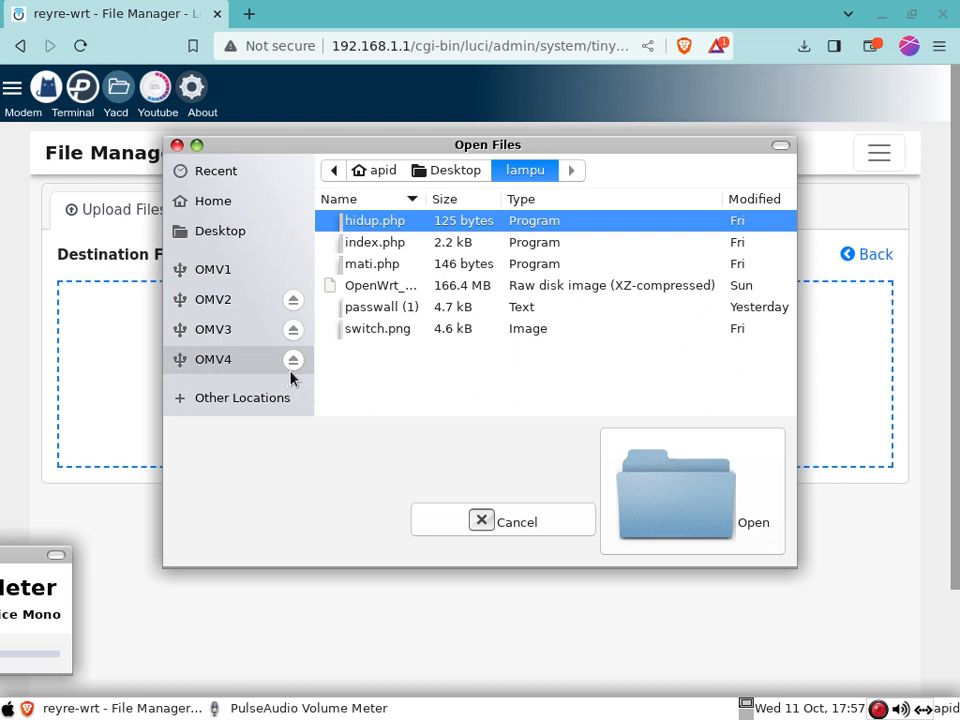
left_click(453, 172)
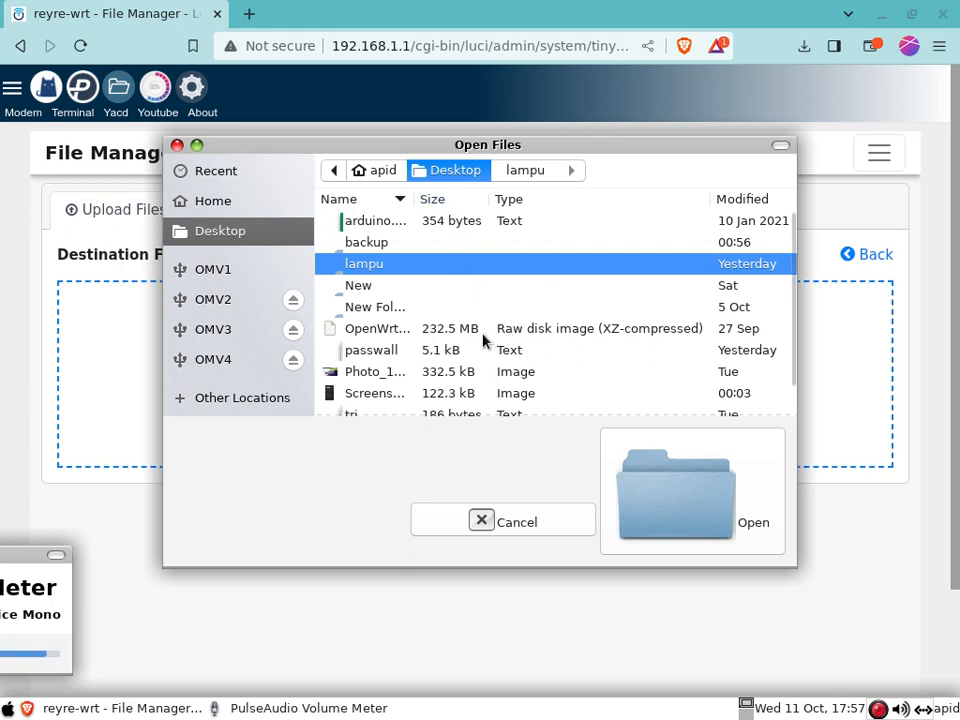
left_click(357, 352)
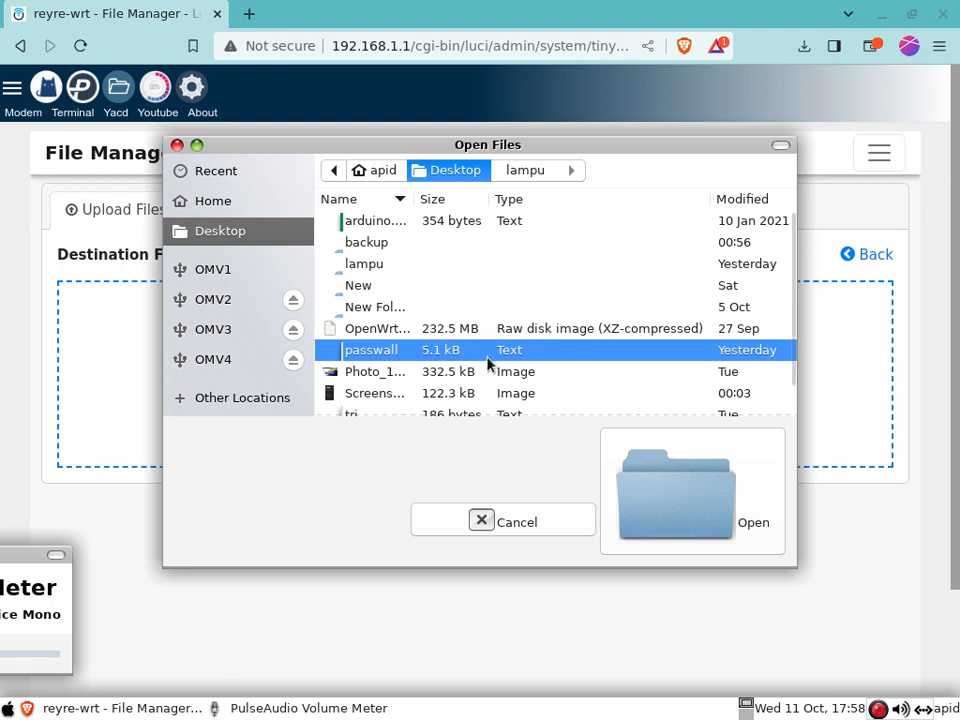
left_click(697, 476)
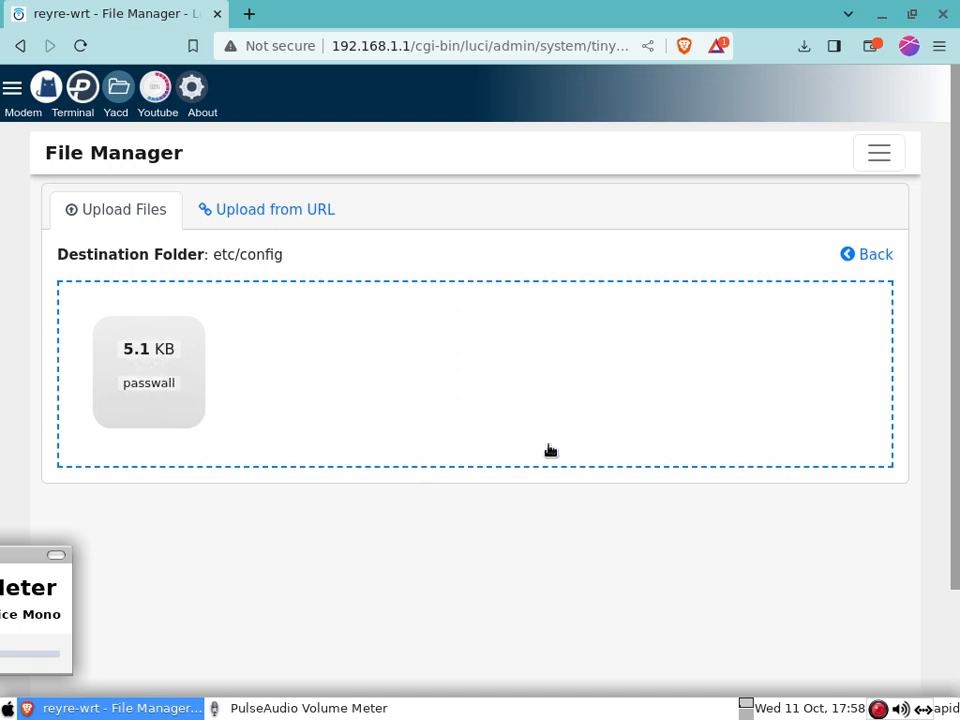
Step: Return to the etc/config file list and check the uploaded passwall file
left_click(876, 257)
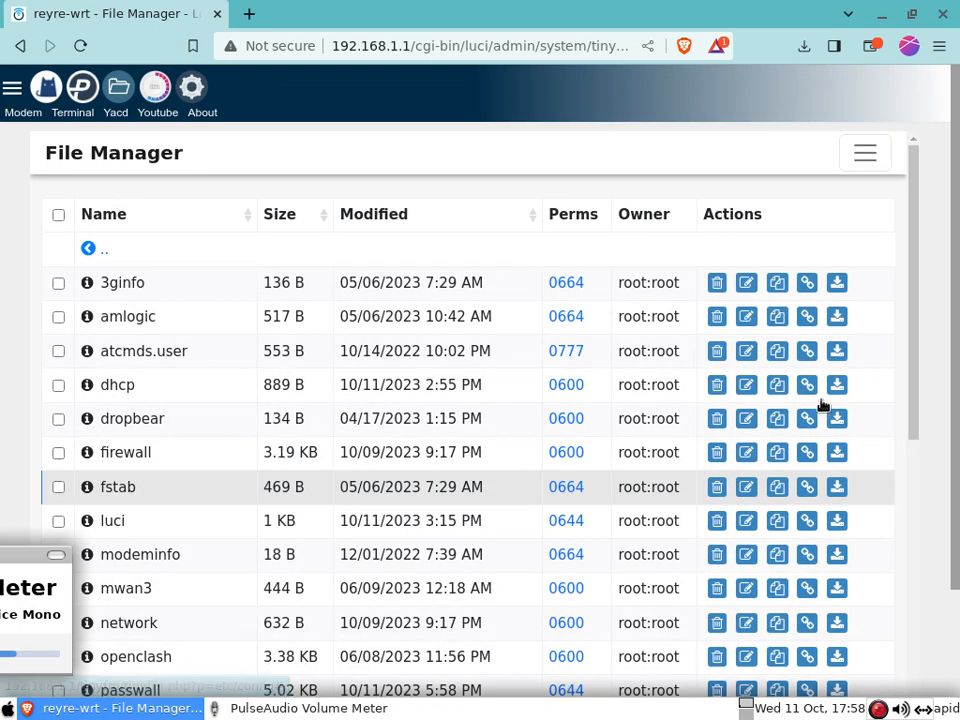
left_click_drag(911, 231, 921, 347)
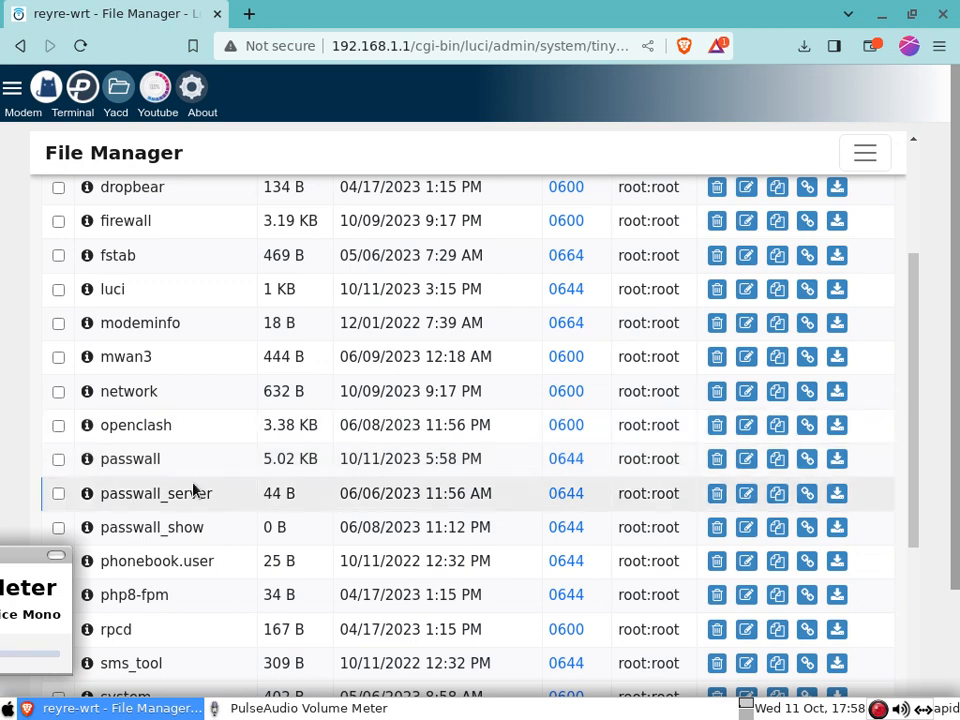
Step: Open PassWall and review its Main, DNS and Mode basic settings and the node list
left_click(84, 88)
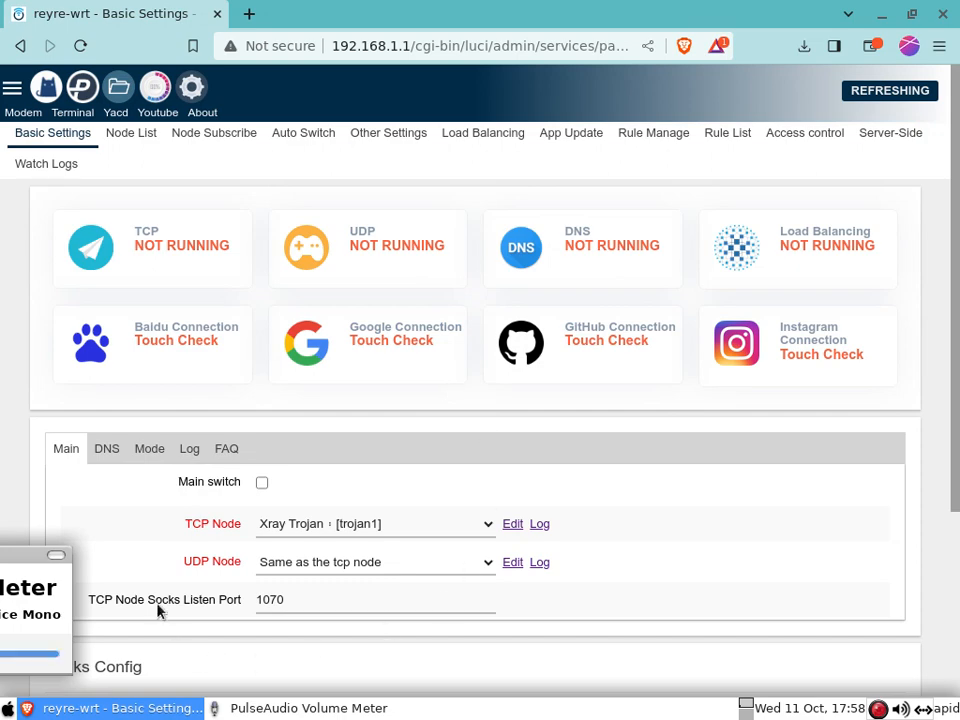
scroll(957, 225, "down", 4)
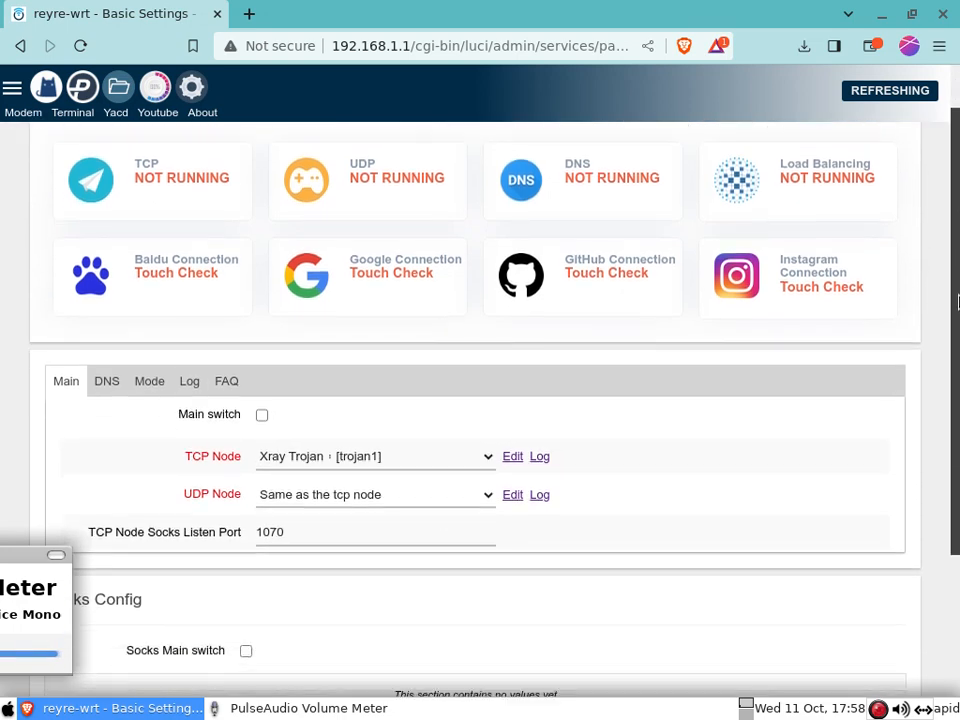
scroll(957, 275, "up", 4)
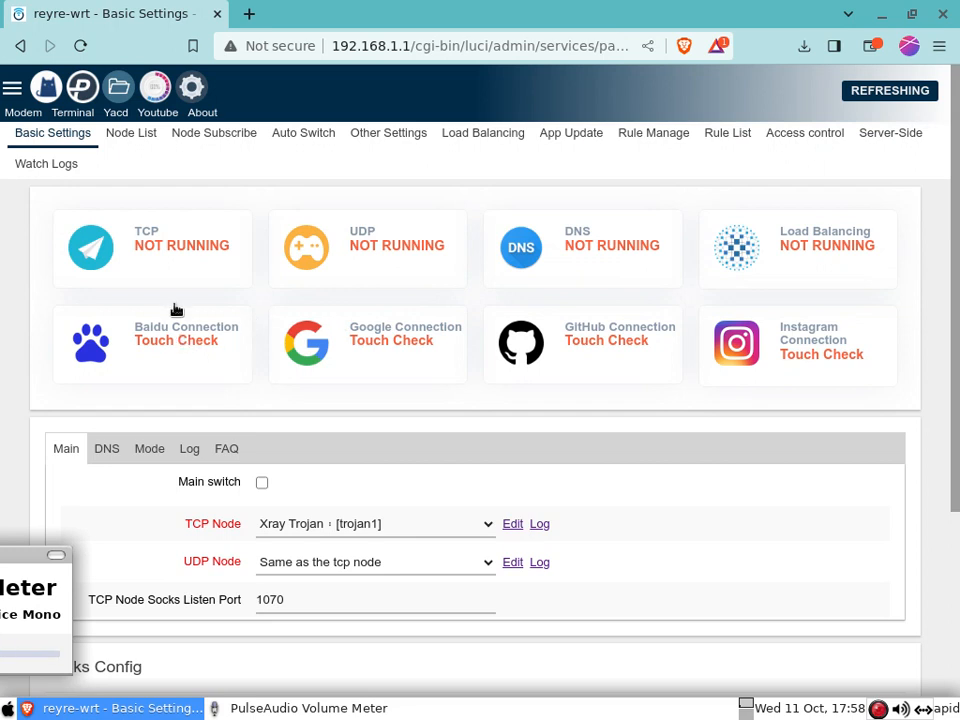
left_click(106, 452)
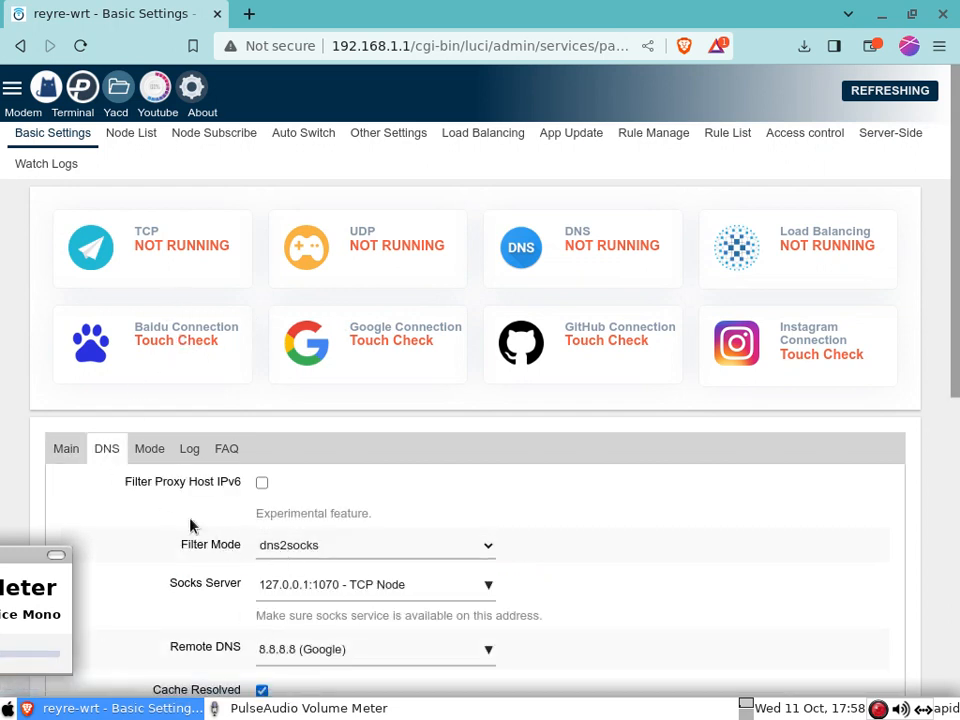
left_click(146, 452)
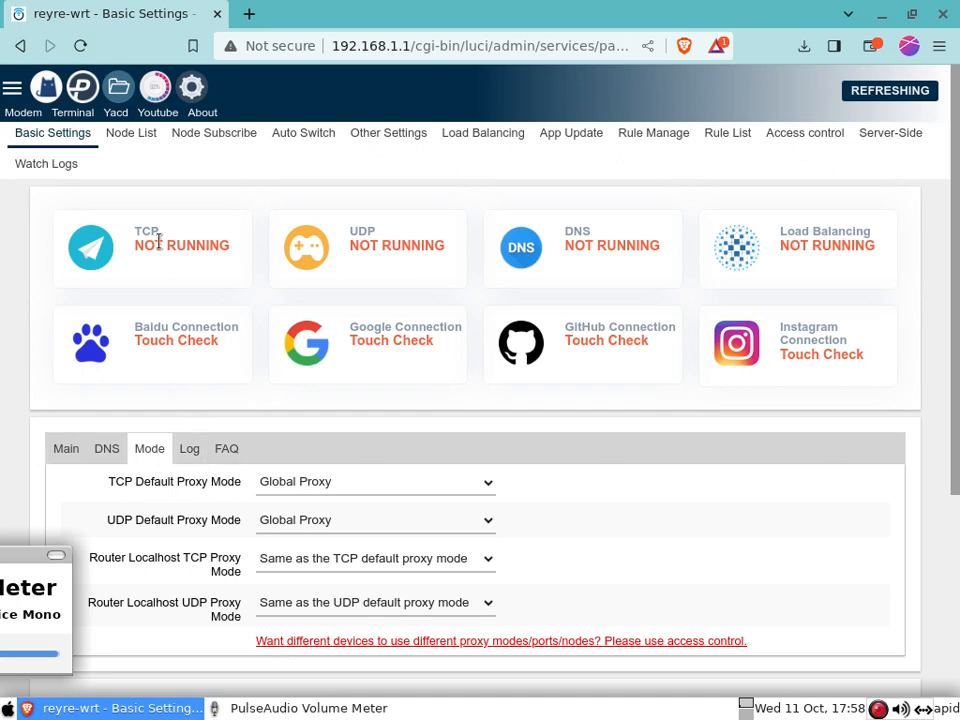
left_click(134, 134)
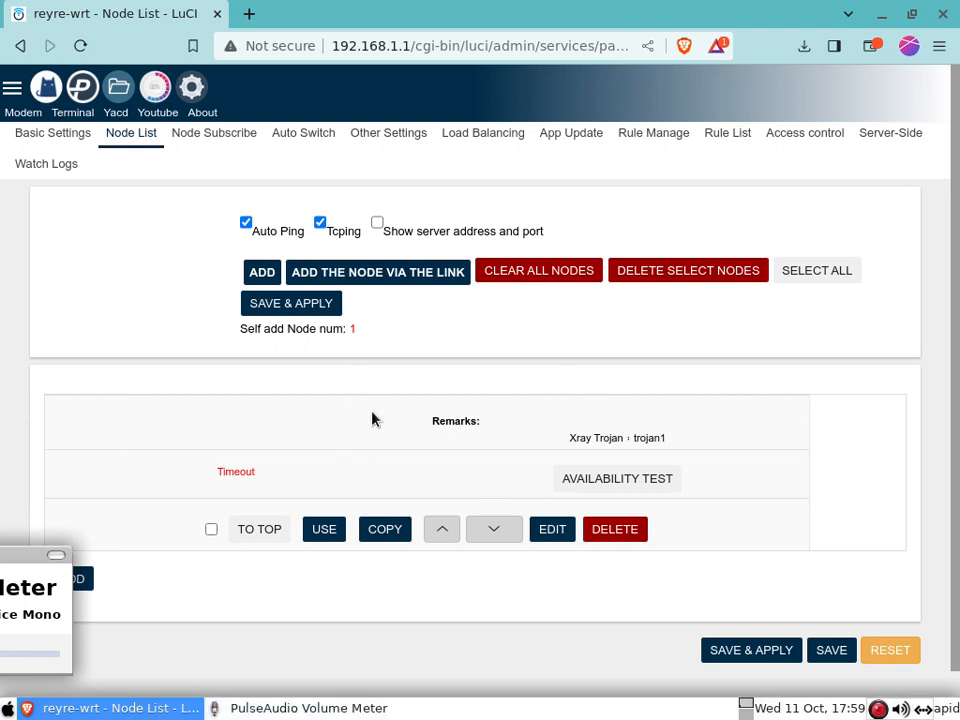
Step: Examine the delay and forwarding settings in PassWall's Other Settings, including the choices for TCP Redir Ports
left_click(395, 147)
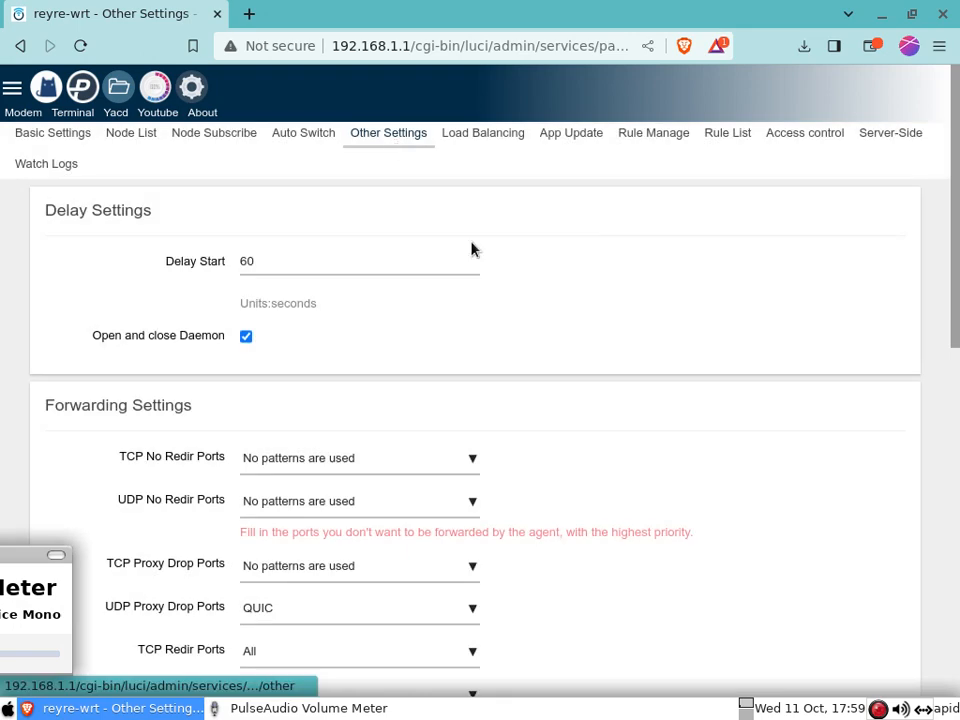
scroll(957, 337, "down", 3)
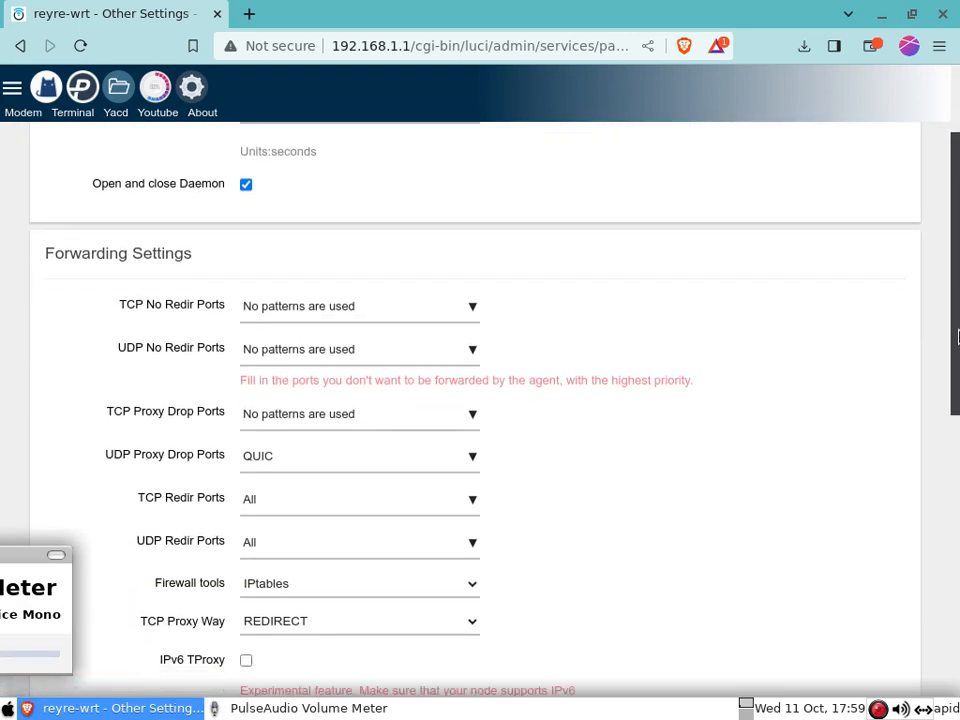
left_click_drag(957, 337, 957, 350)
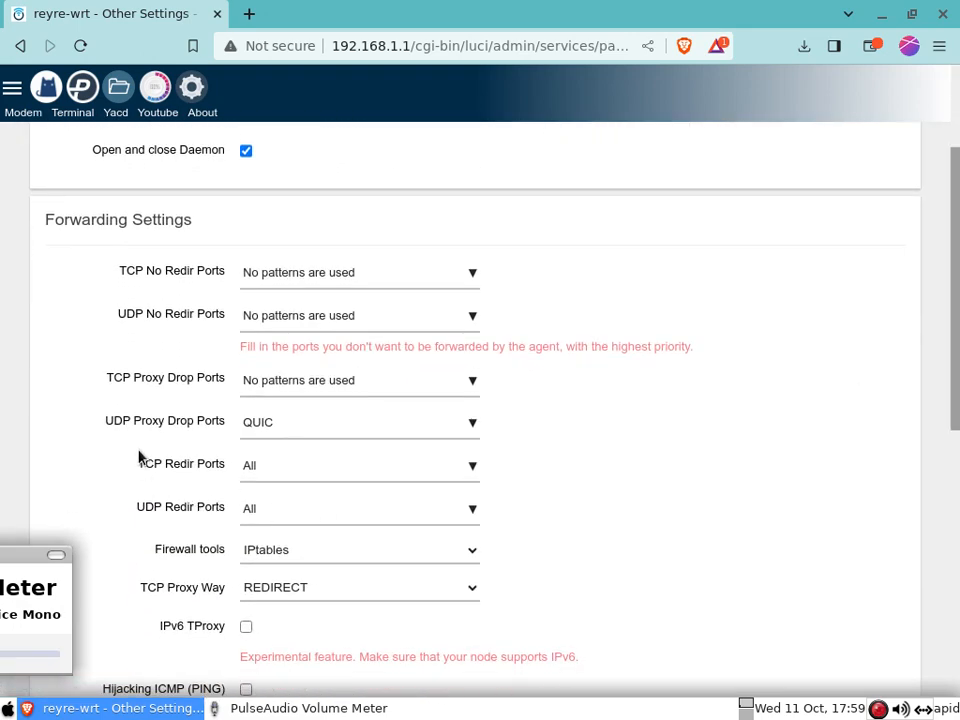
left_click_drag(140, 458, 125, 474)
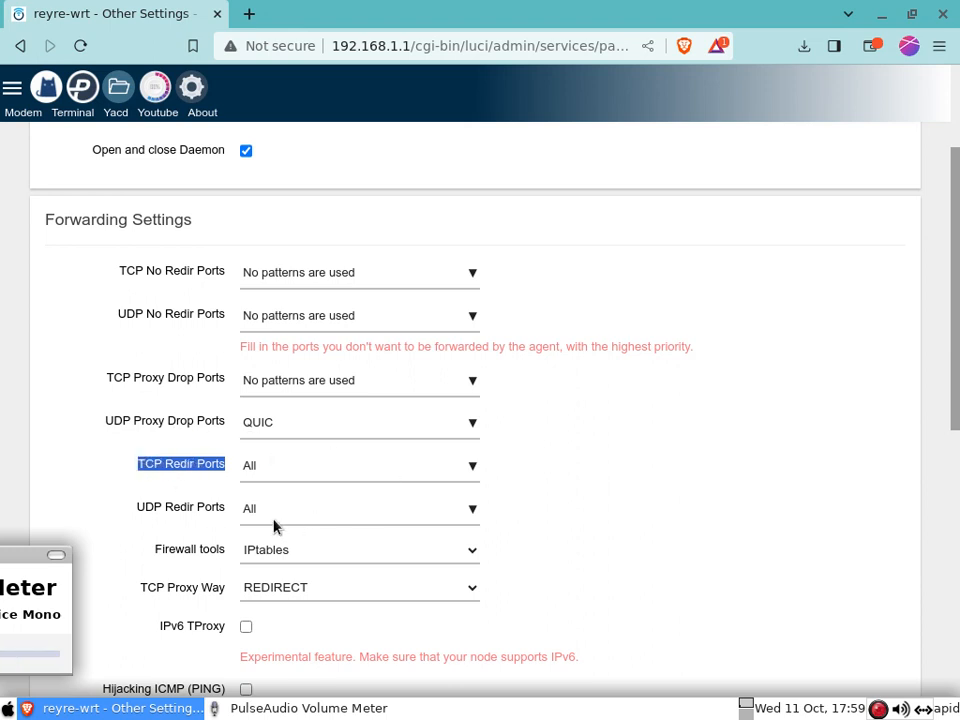
left_click(434, 486)
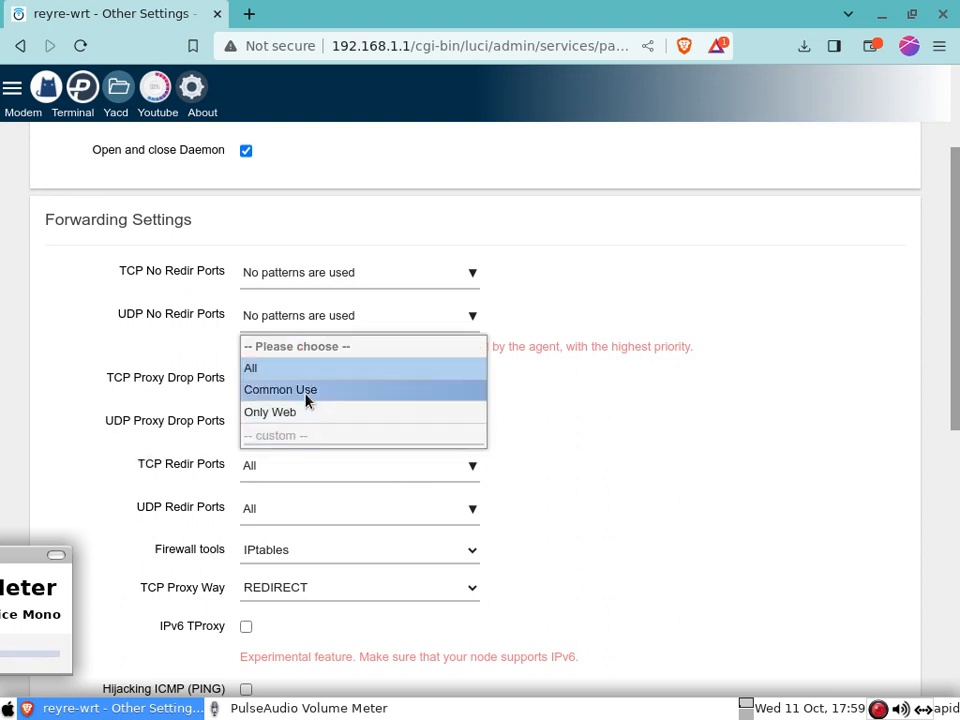
left_click(665, 548)
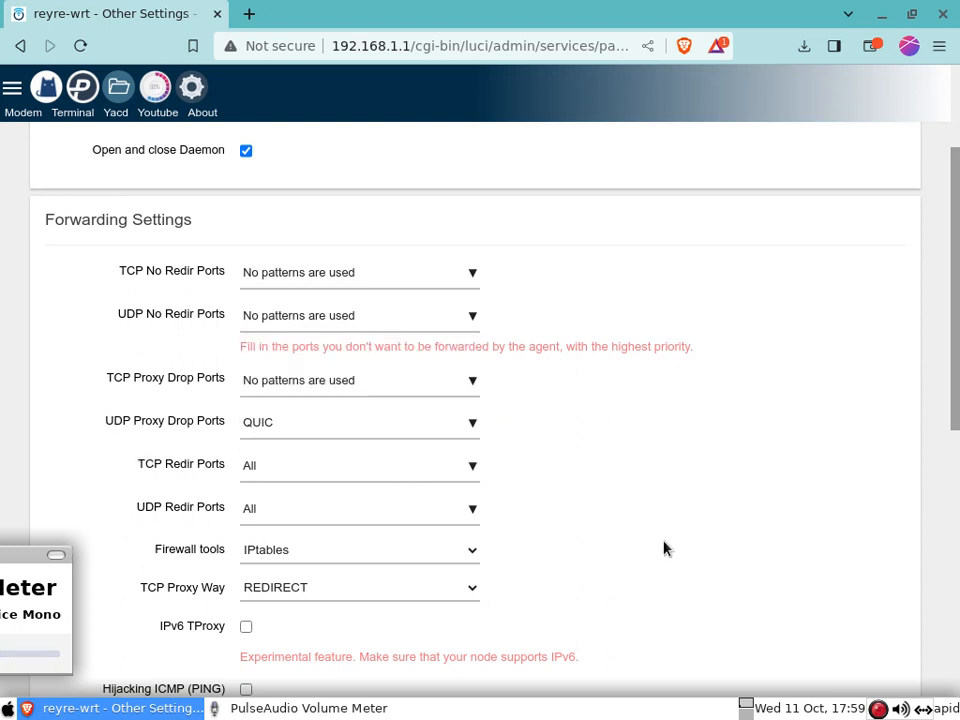
scroll(955, 245, "up", 2)
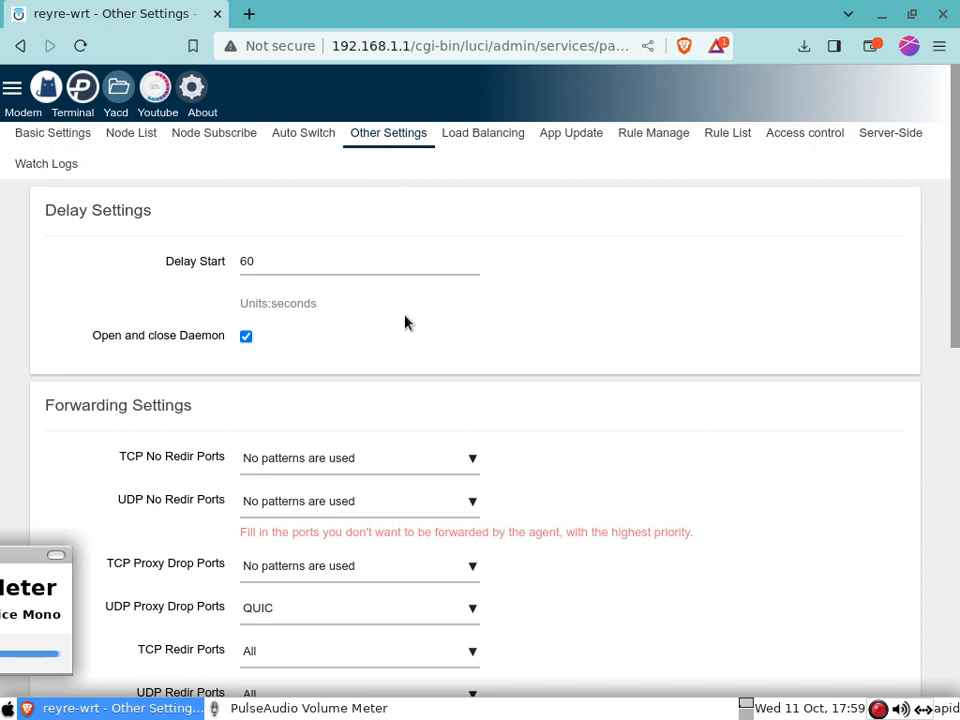
Step: Return to PassWall's Basic Settings and view the Main section's switch and TCP and UDP nodes
left_click(62, 141)
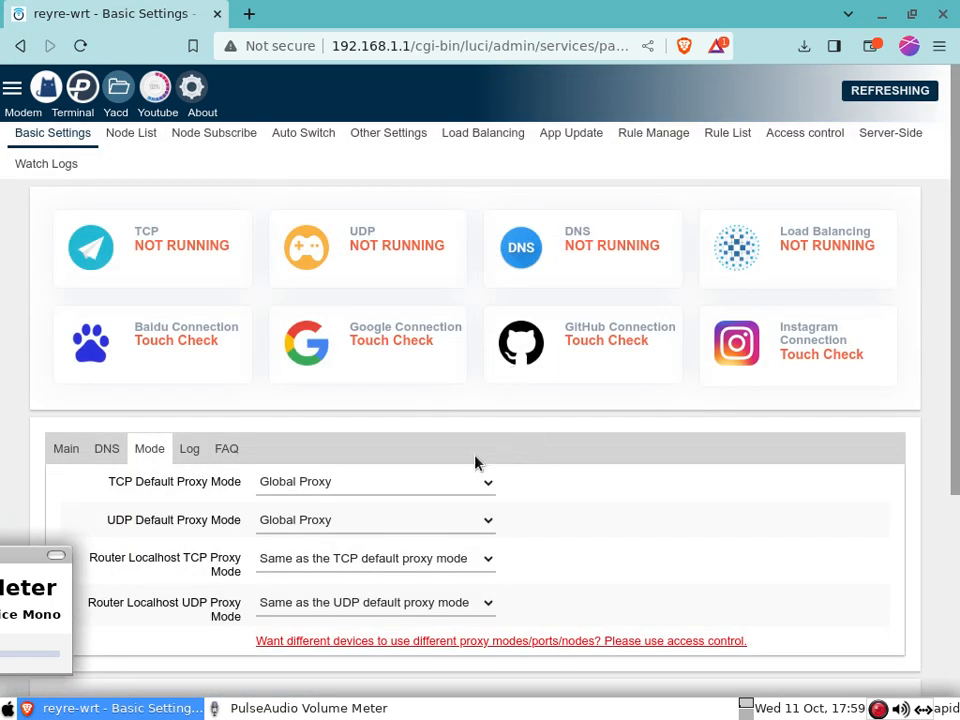
left_click(28, 140)
left_click(66, 452)
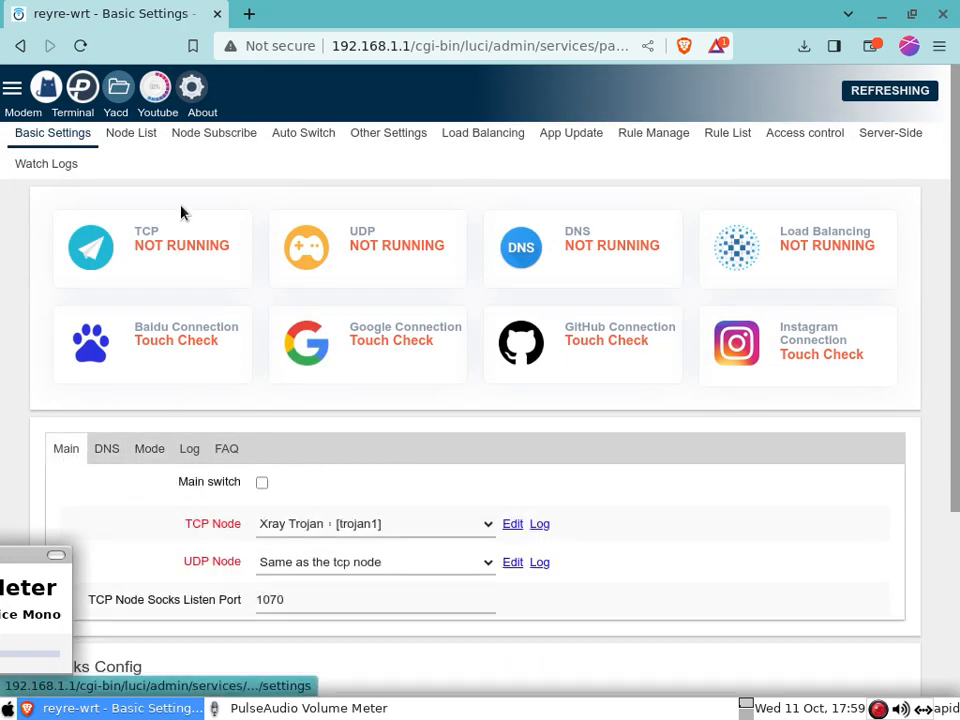
Step: Open the trojan1 node's configuration from the node list and review its server fields, including the Domain
left_click(139, 148)
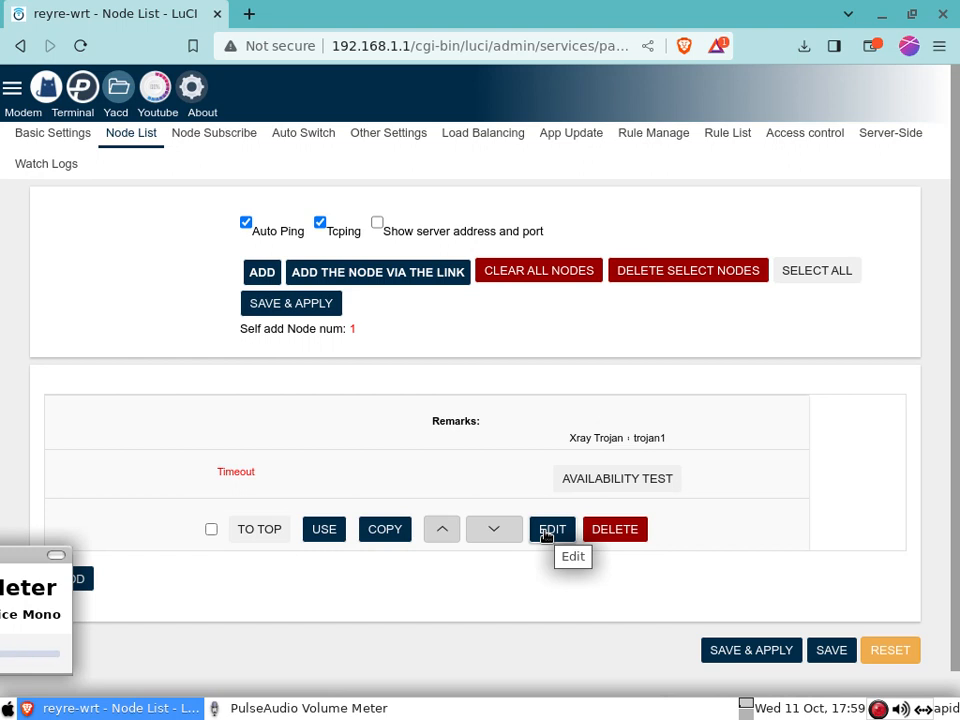
left_click(548, 531)
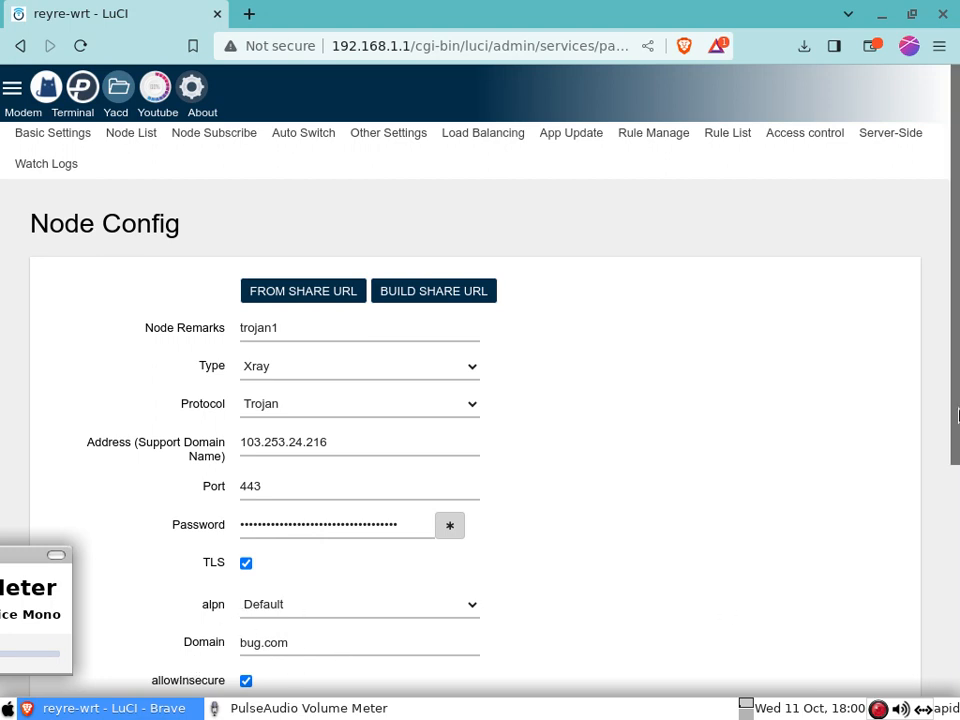
left_click_drag(958, 362, 957, 287)
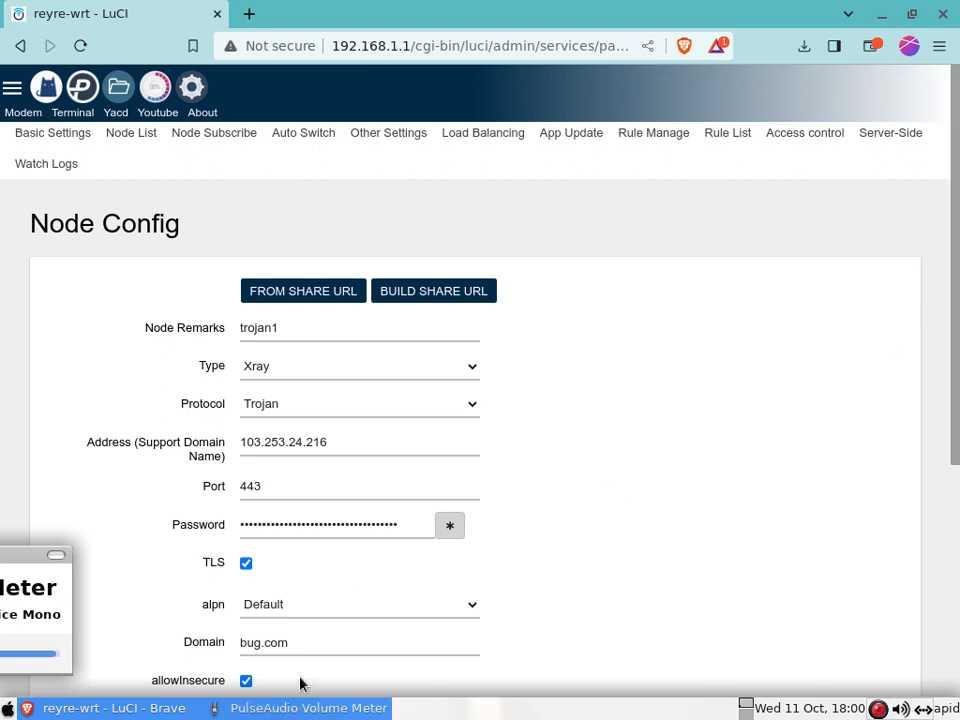
left_click_drag(311, 637, 238, 641)
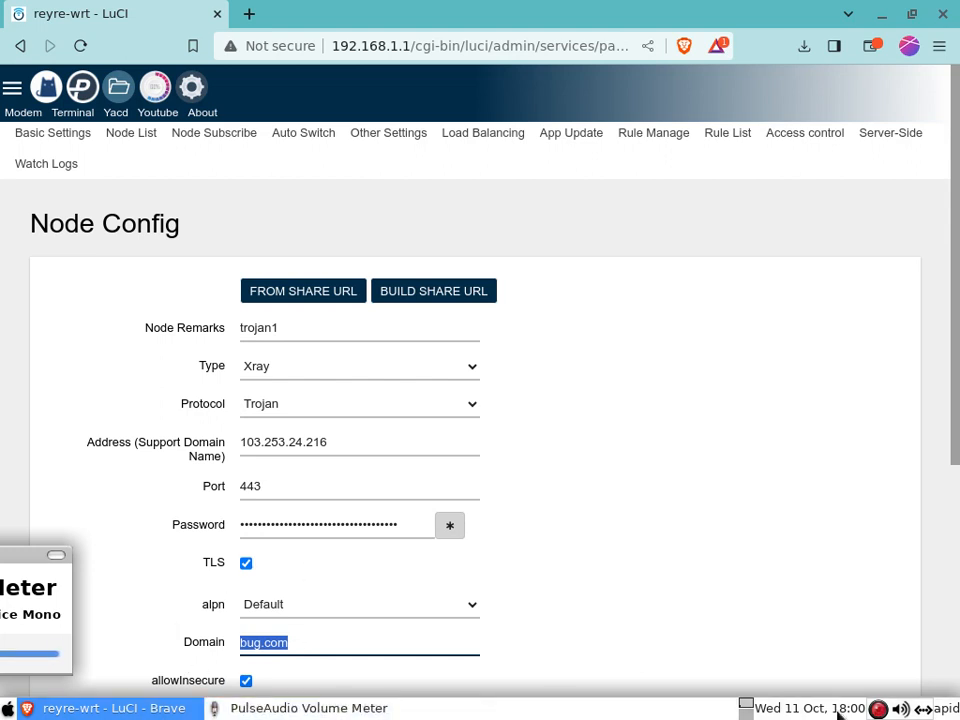
left_click(878, 708)
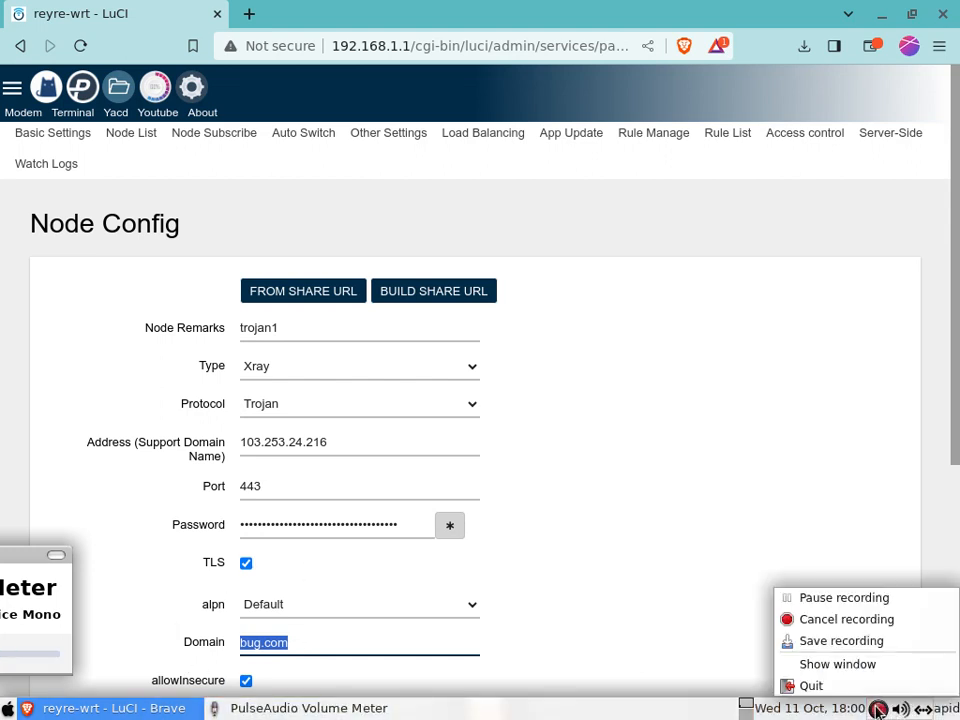
left_click(844, 597)
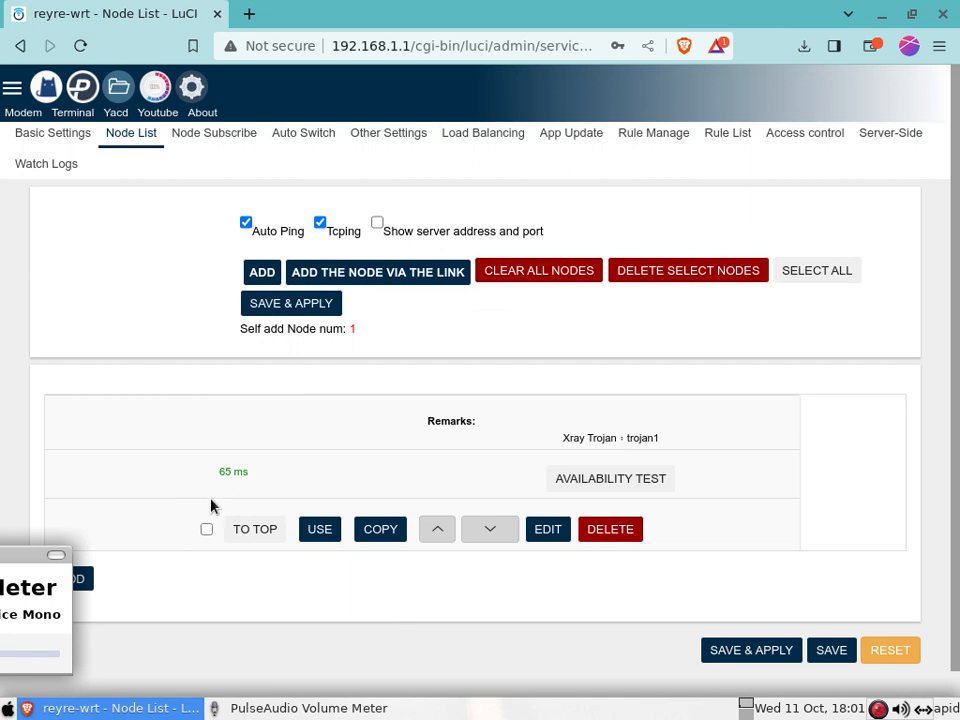
Step: Check the ping latency of the trojan1 node in the node list
left_click_drag(210, 470, 268, 480)
left_click(266, 480)
left_click_drag(201, 465, 274, 480)
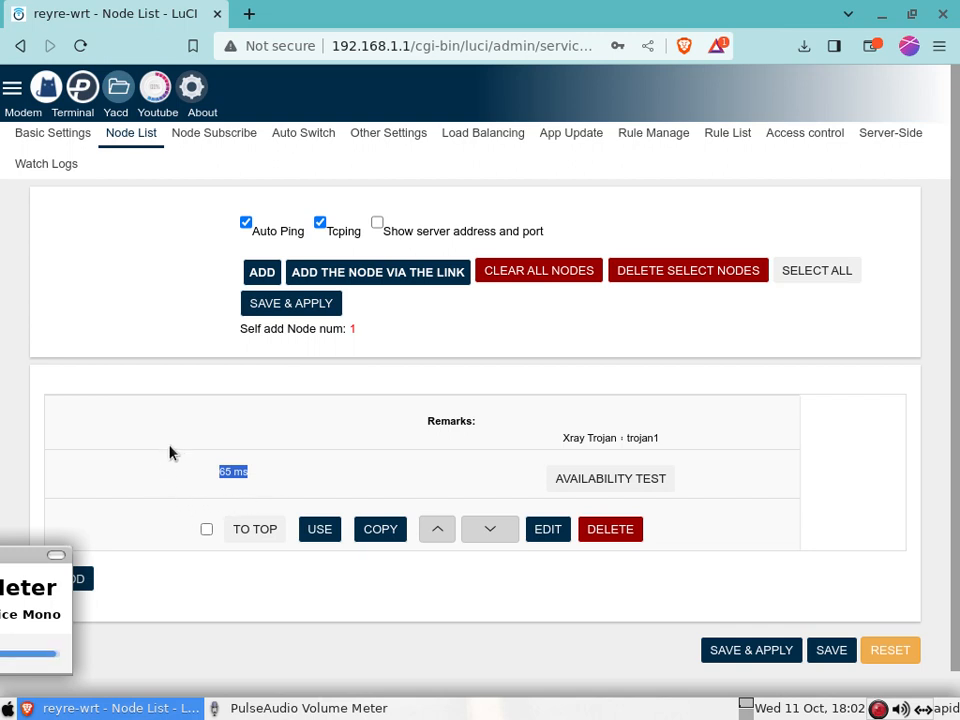
left_click(278, 464)
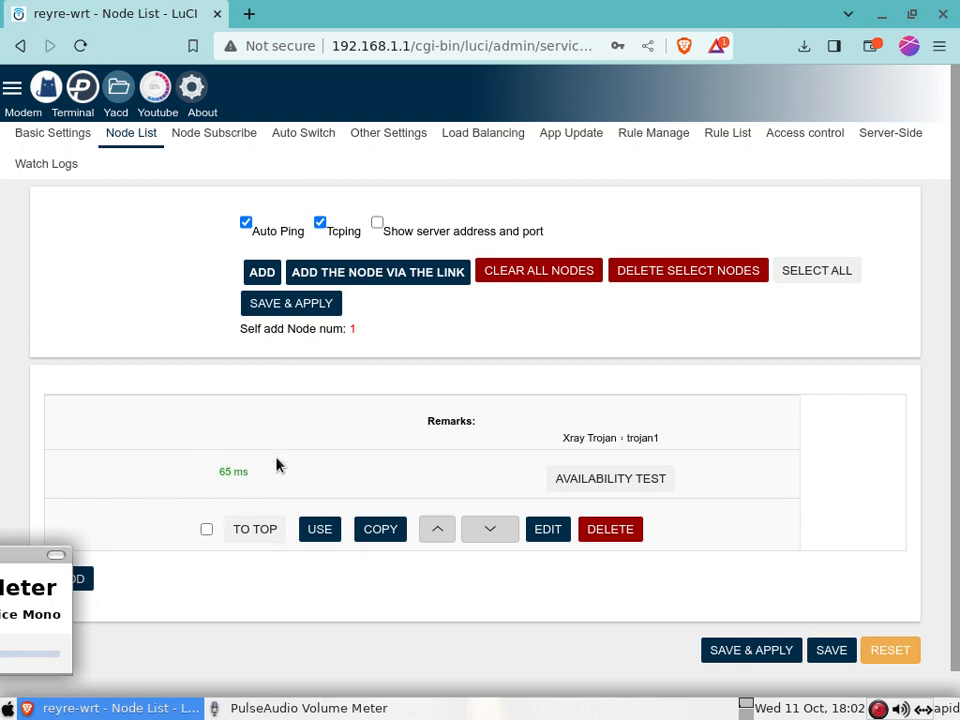
Step: Turn on PassWall's Main switch in Basic Settings with trojan1 as the TCP node, and save and apply the configuration
left_click(72, 134)
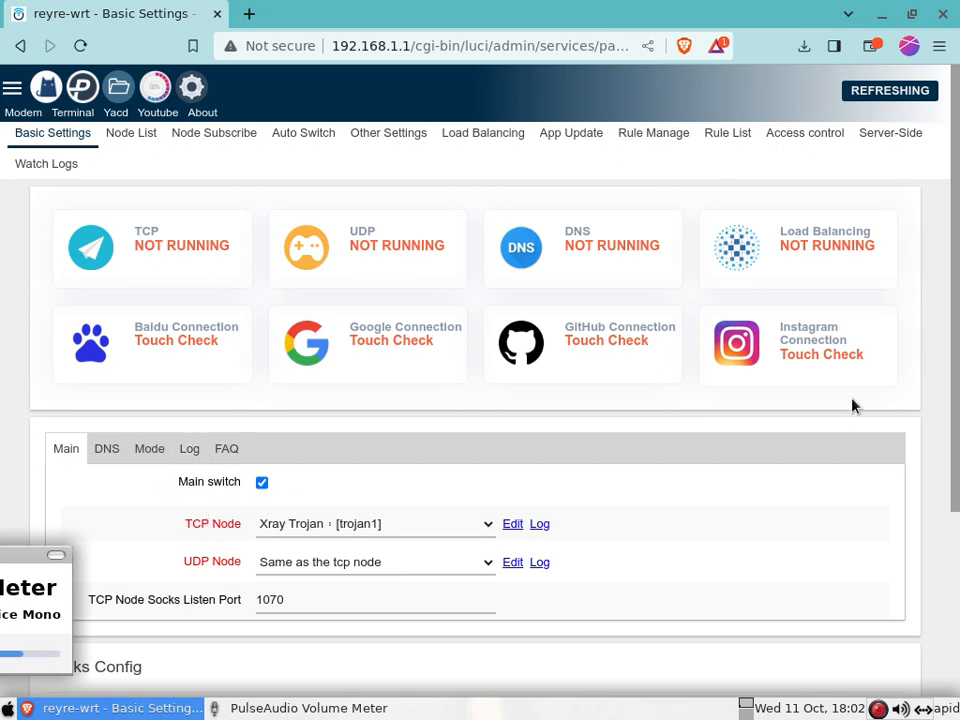
scroll(895, 660, "down", 5)
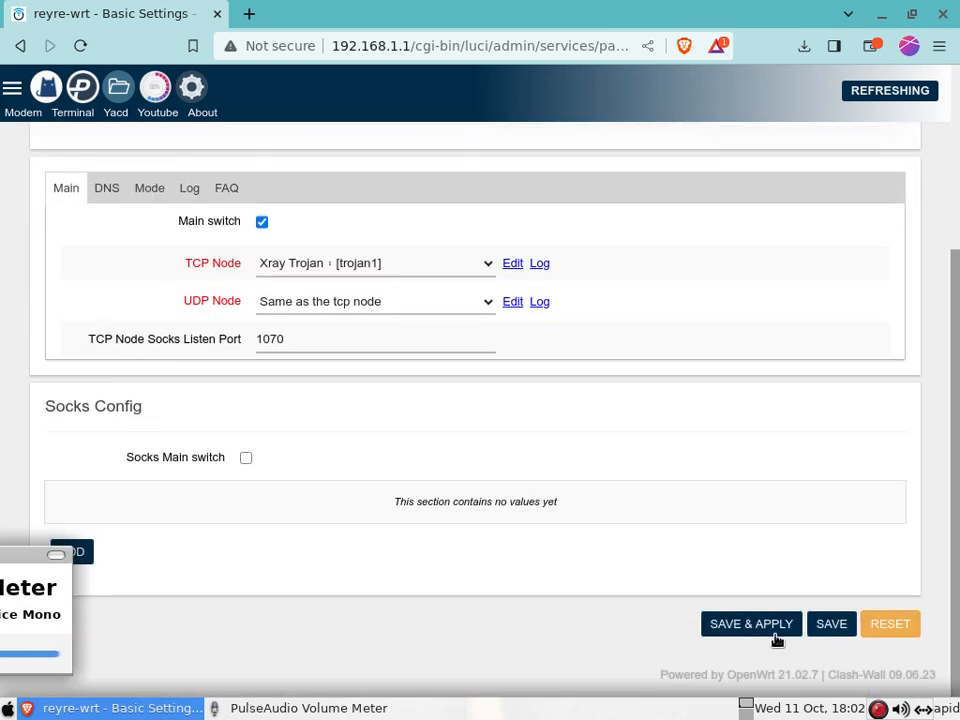
left_click(738, 626)
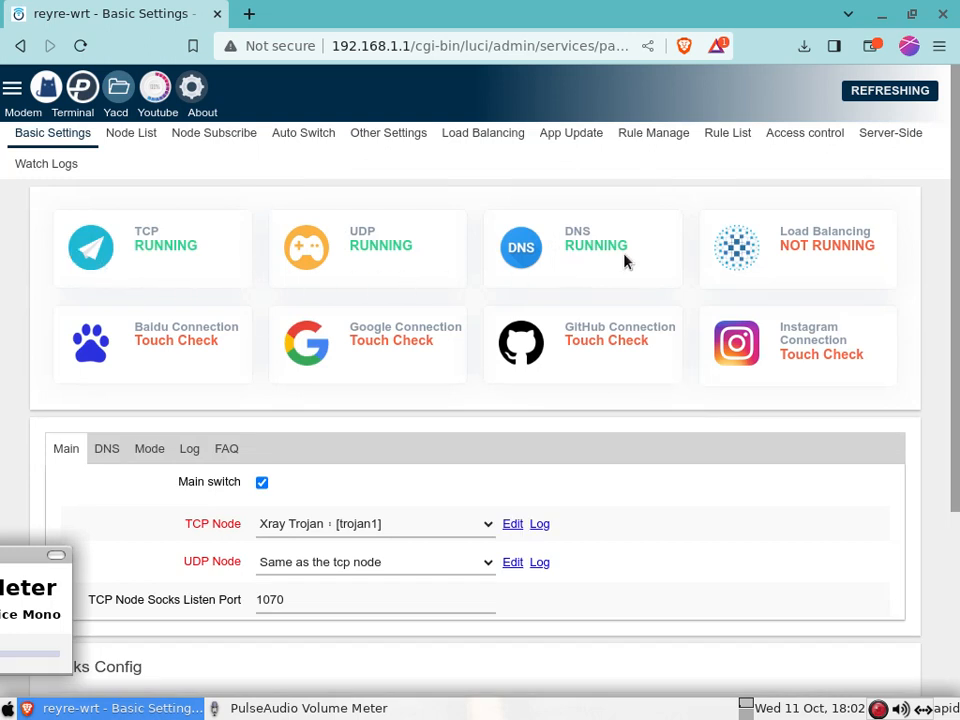
Step: Test the Baidu, Google, GitHub and Instagram connections through PassWall, and repeat the Baidu test
left_click(145, 343)
left_click(353, 345)
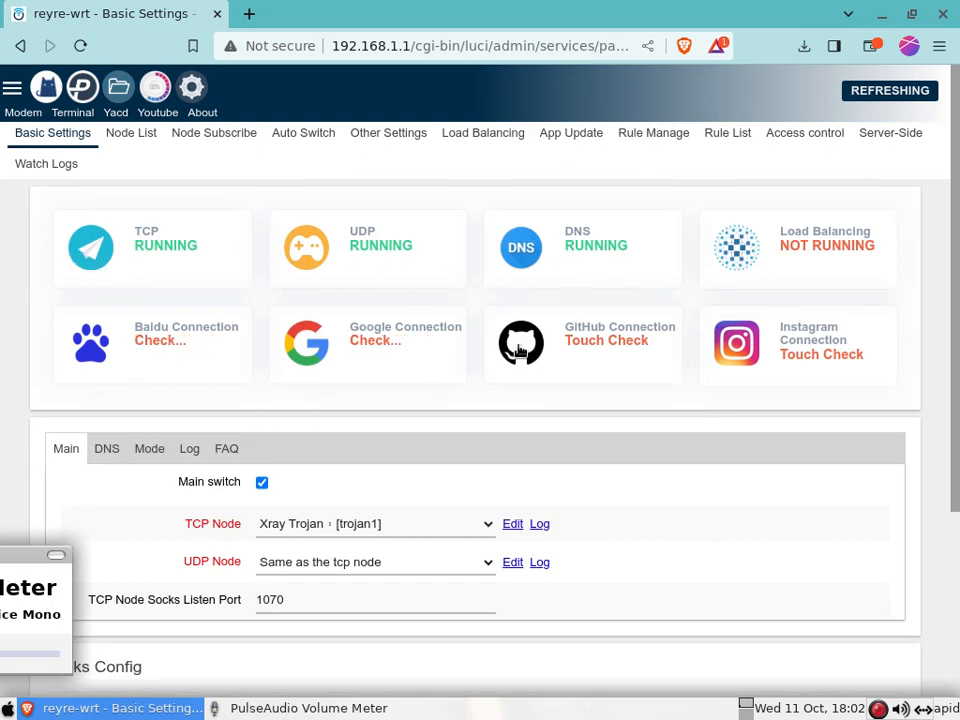
left_click(617, 342)
left_click(860, 360)
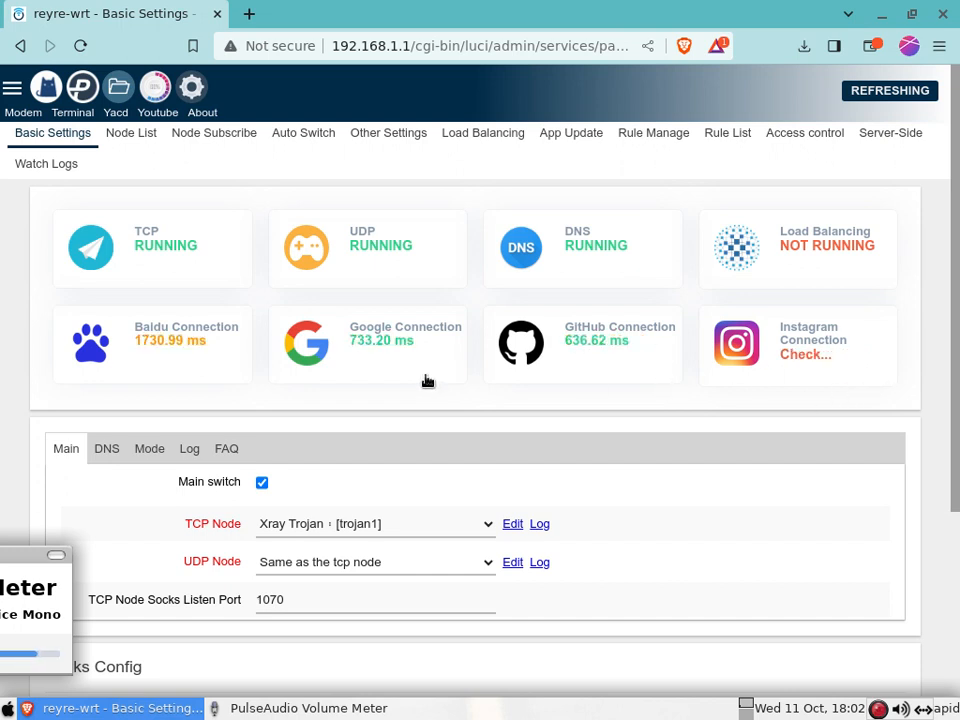
left_click(174, 343)
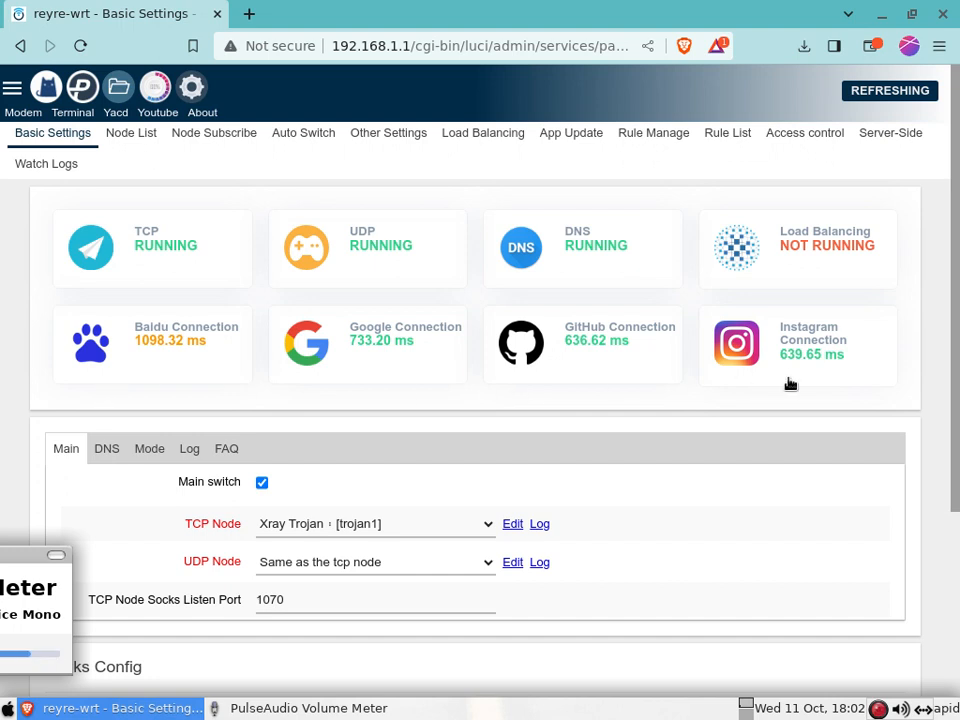
left_click(173, 349)
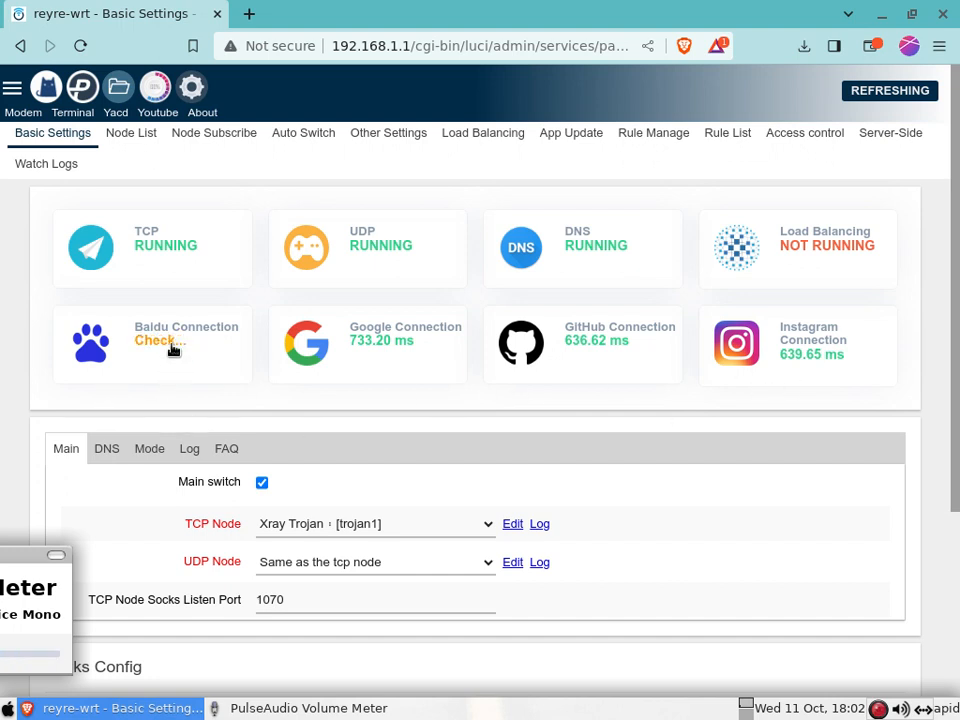